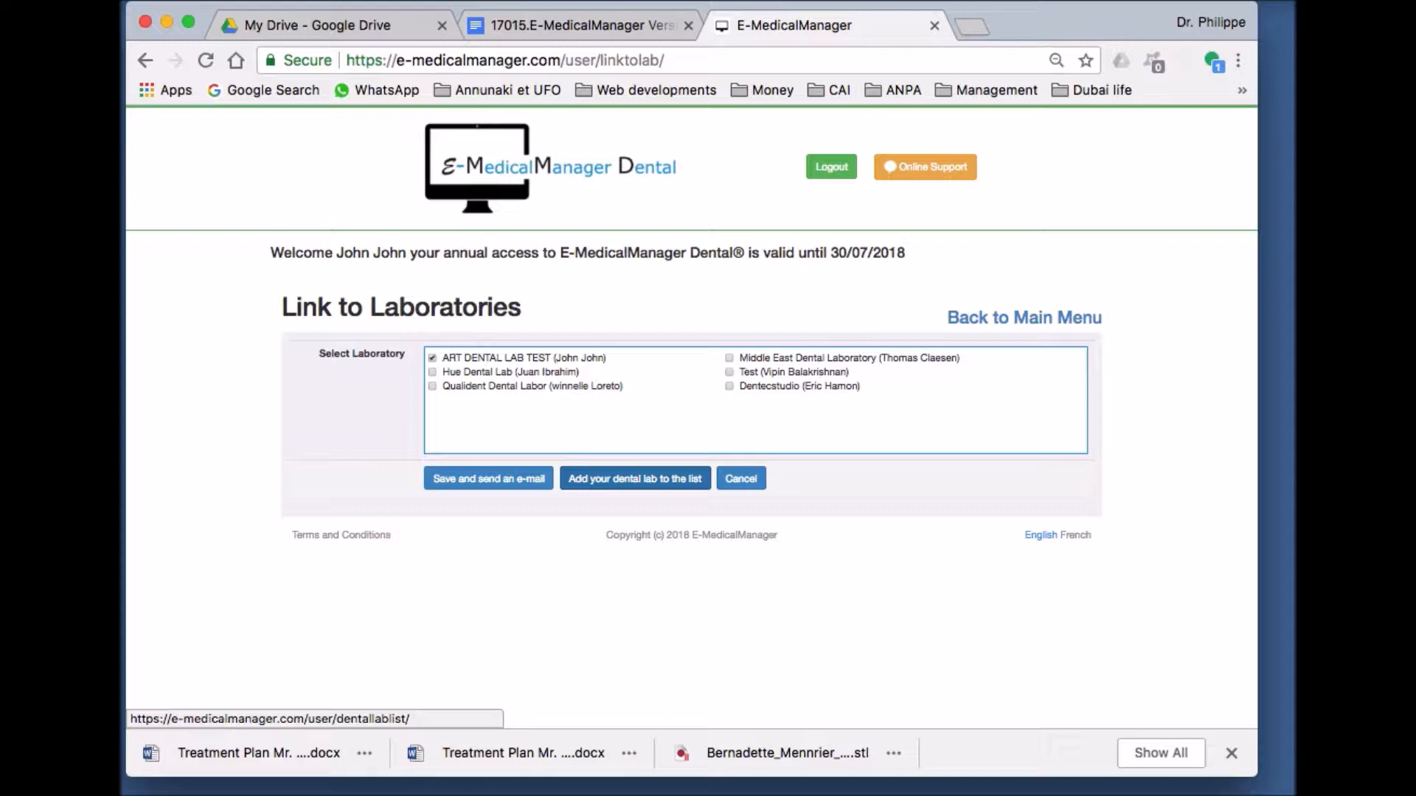
# - On Link to Laboratories, open the 'Add your dental lab to the list' form
pyautogui.click(634, 478)
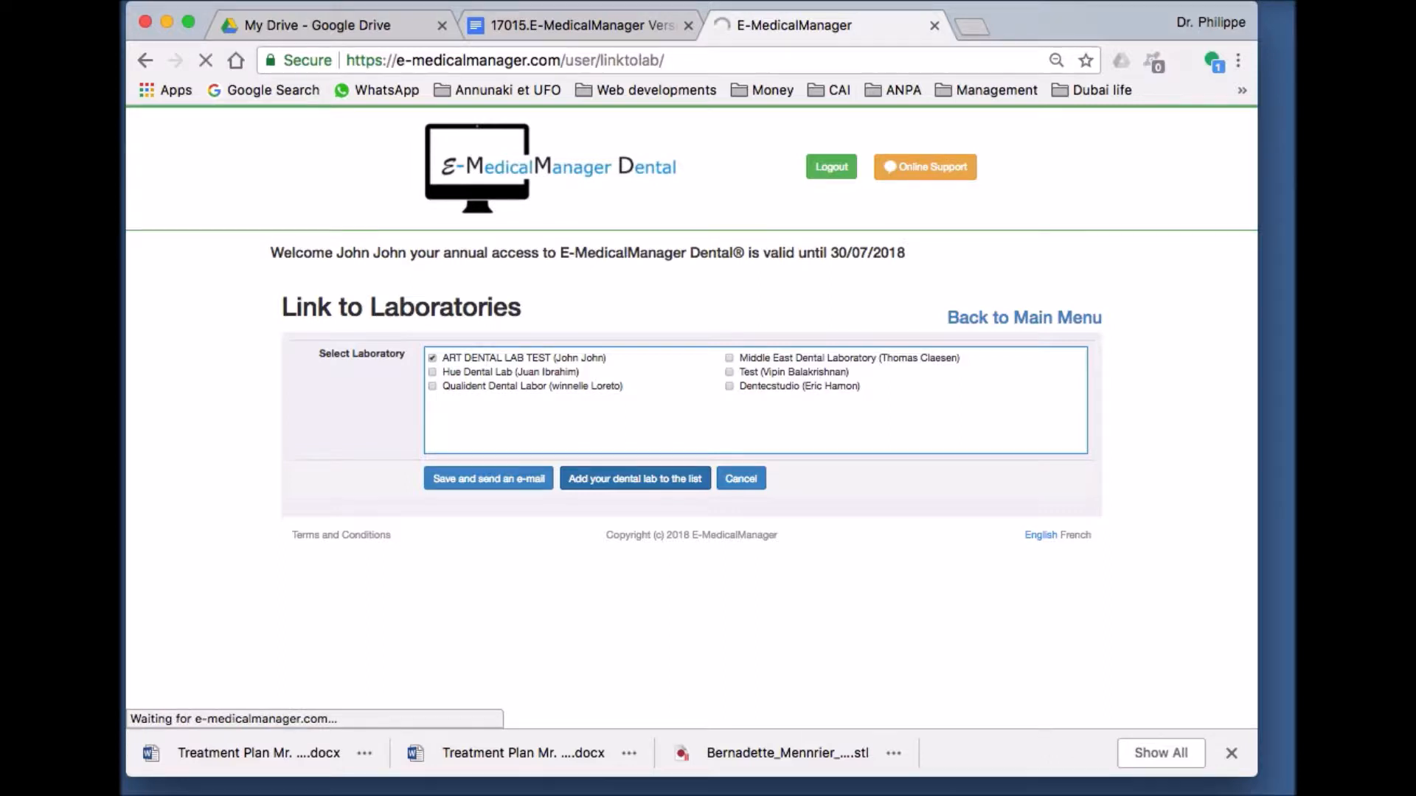
# - Step through the name, lab, contact, phone and e-mail fields, then cancel without saving
pyautogui.click(823, 354)
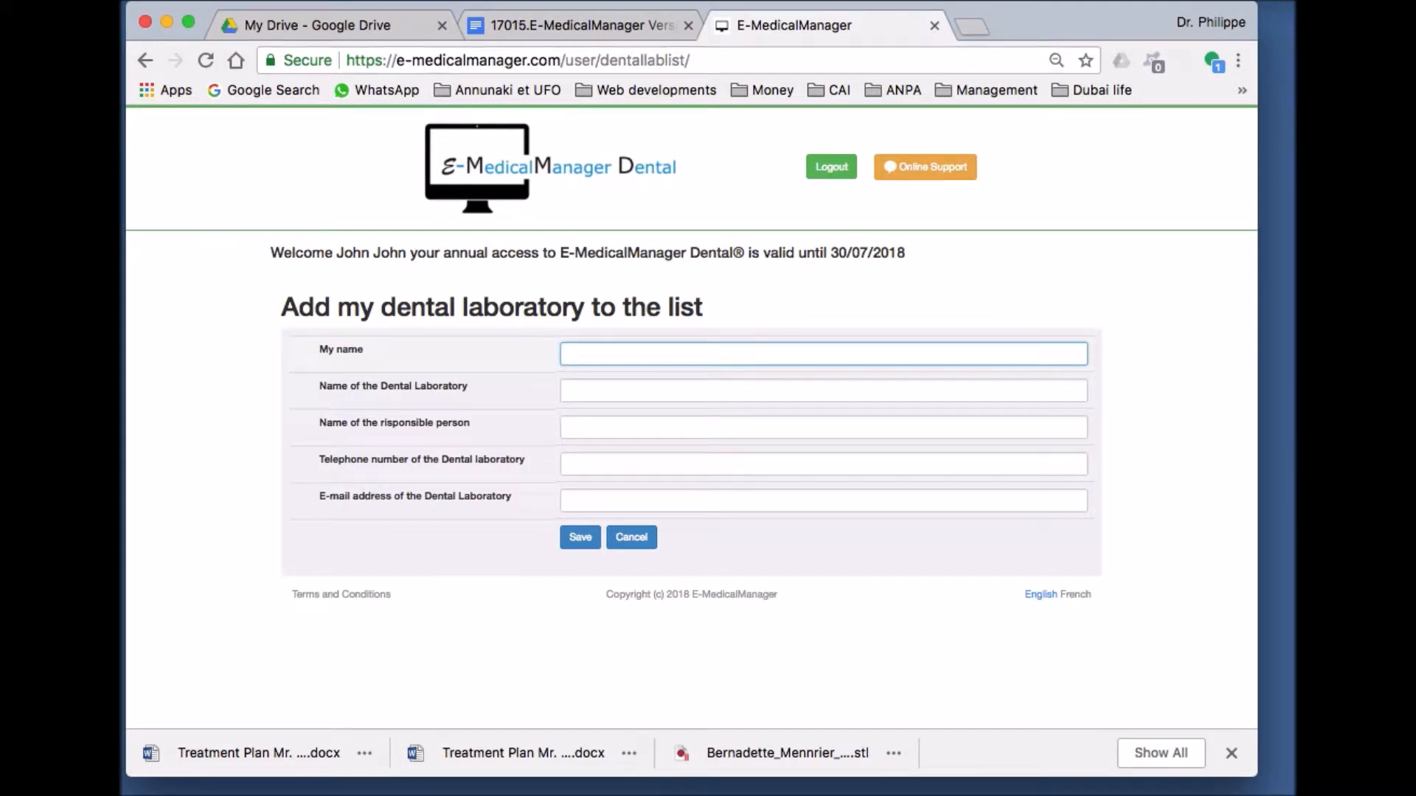
pyautogui.click(823, 391)
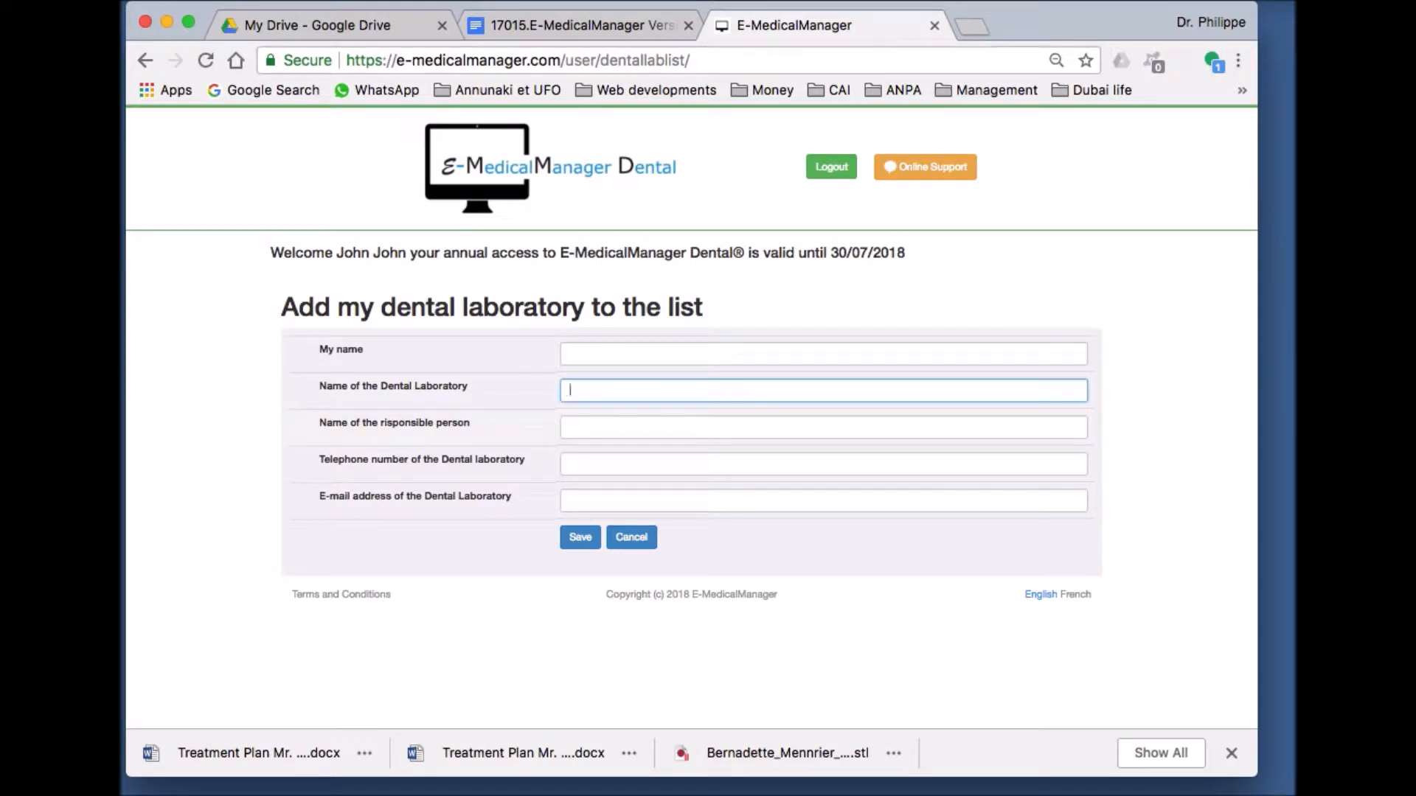
pyautogui.click(823, 427)
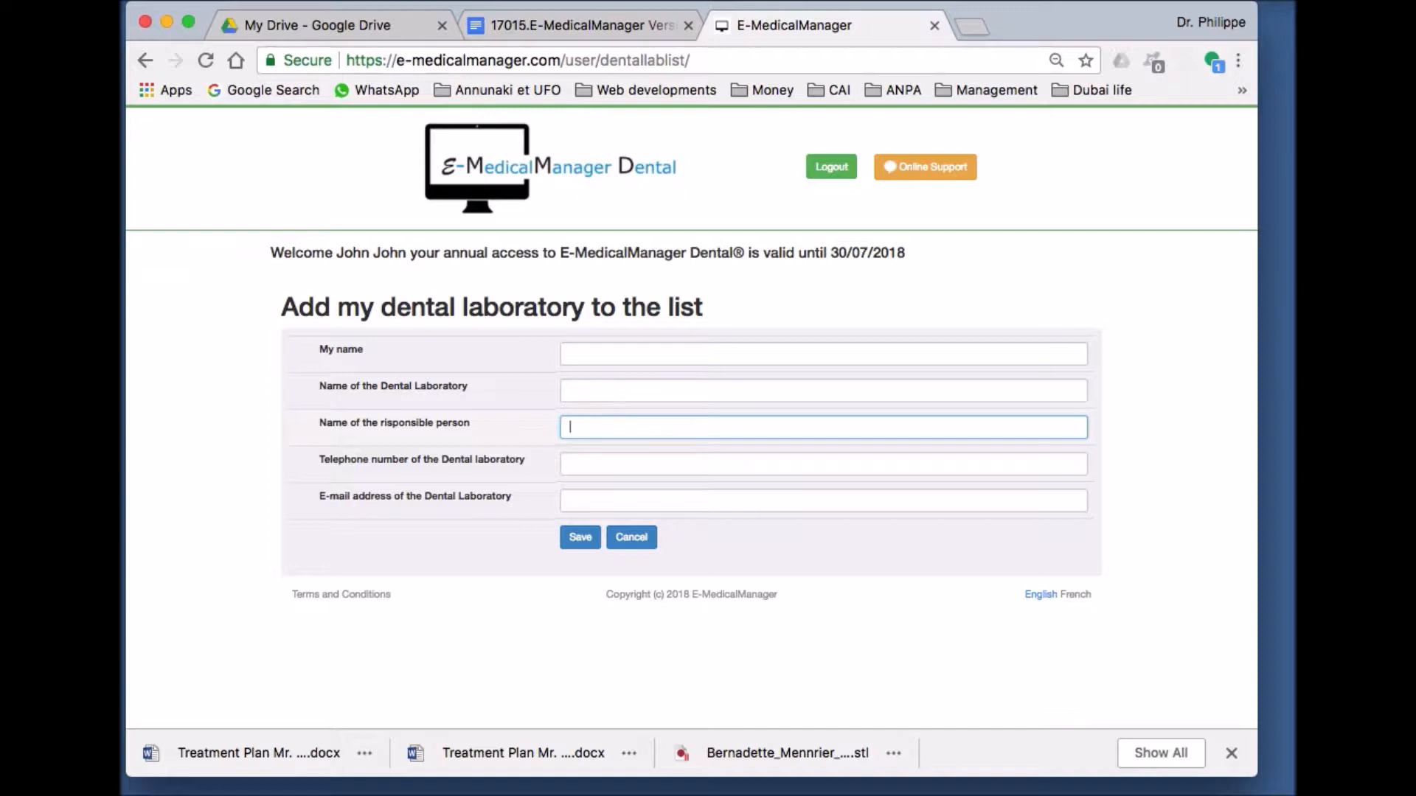
pyautogui.click(823, 463)
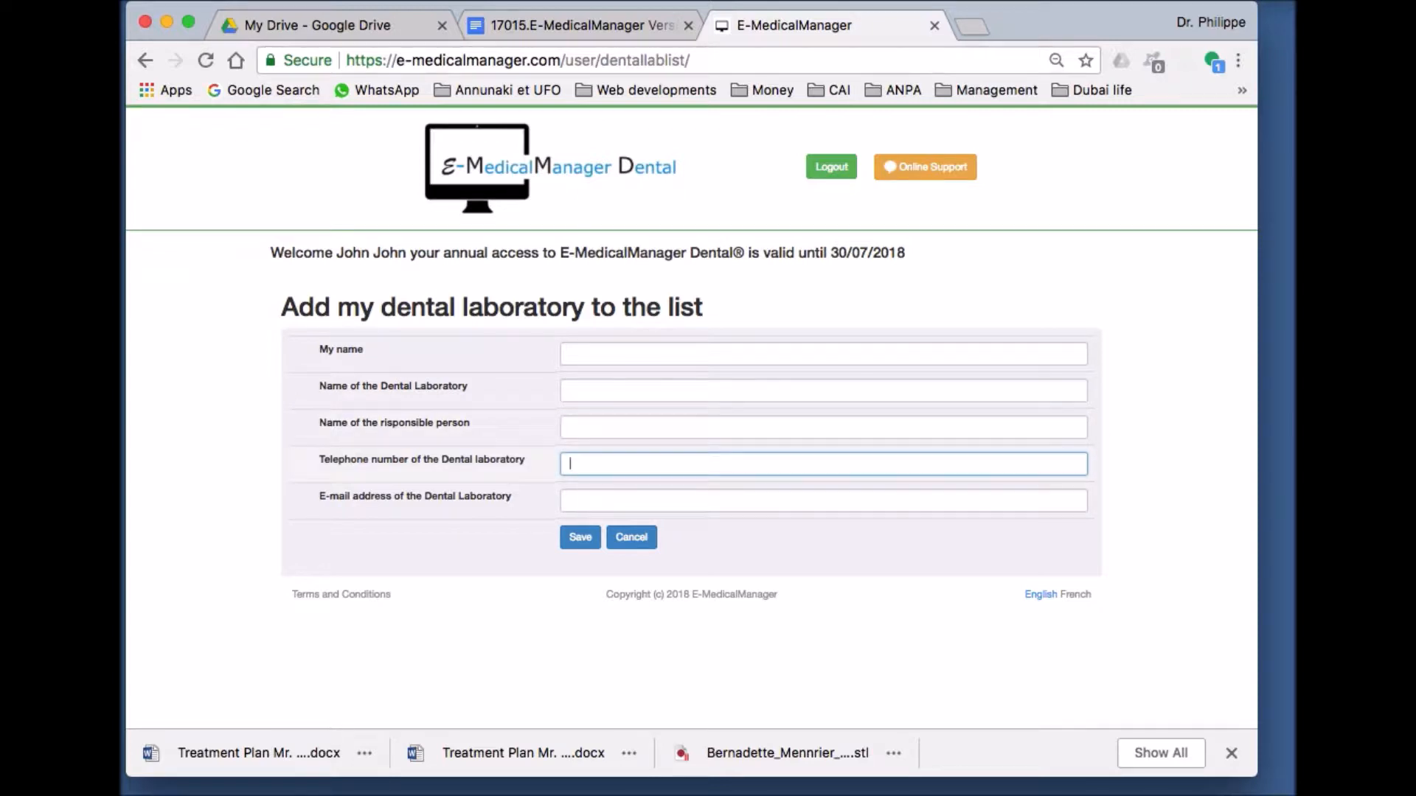
pyautogui.click(823, 501)
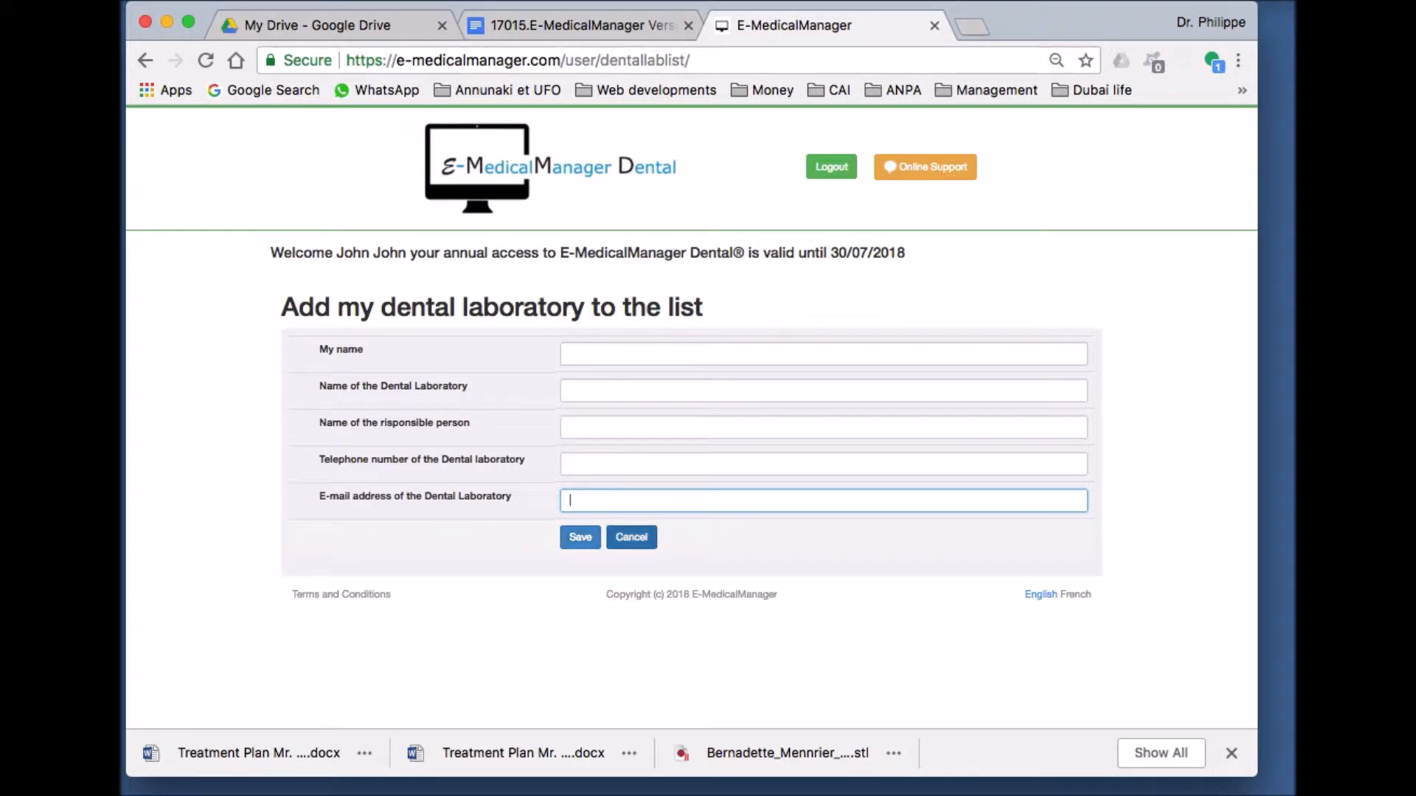
pyautogui.click(632, 537)
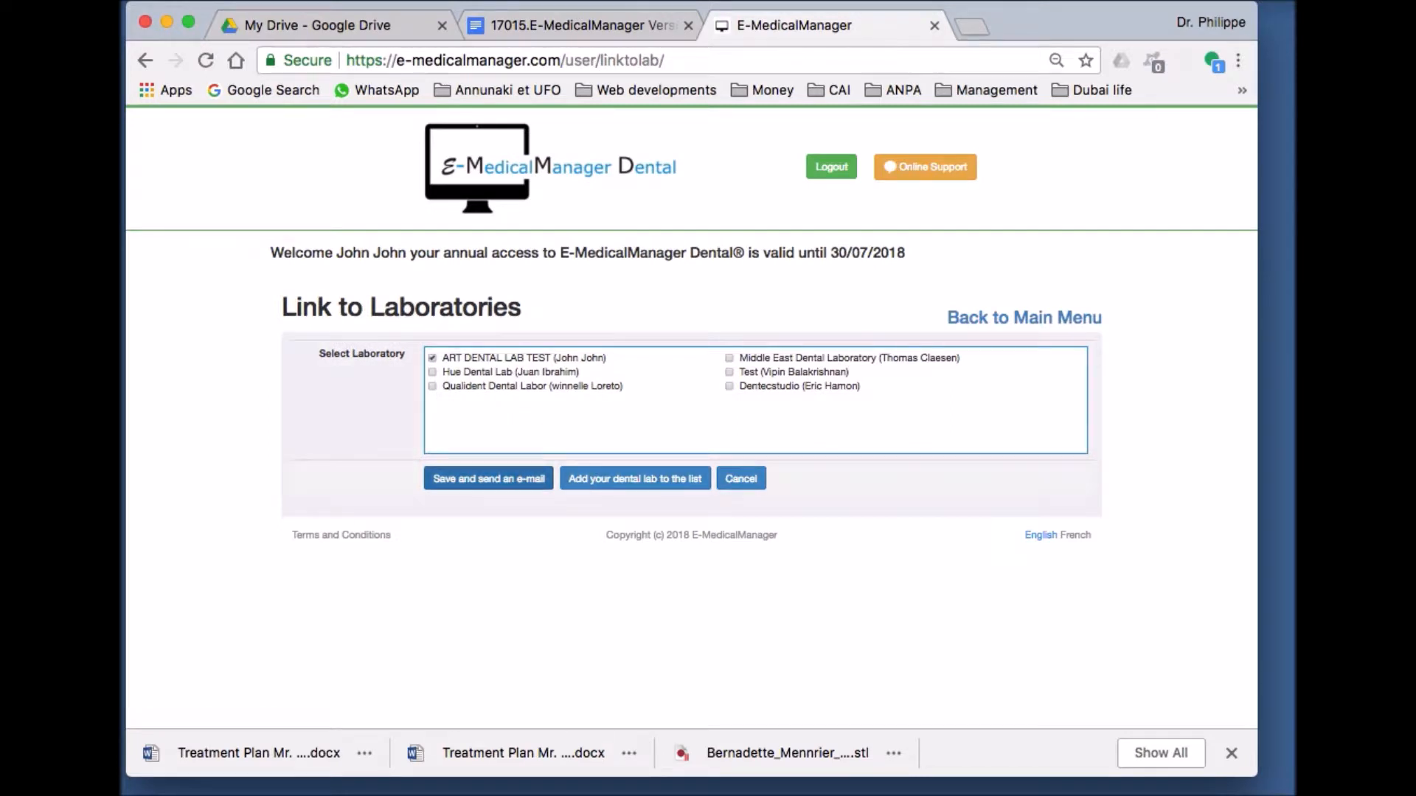
# - Save the ART DENTAL LAB TEST link and return to the Main Menu
pyautogui.click(488, 479)
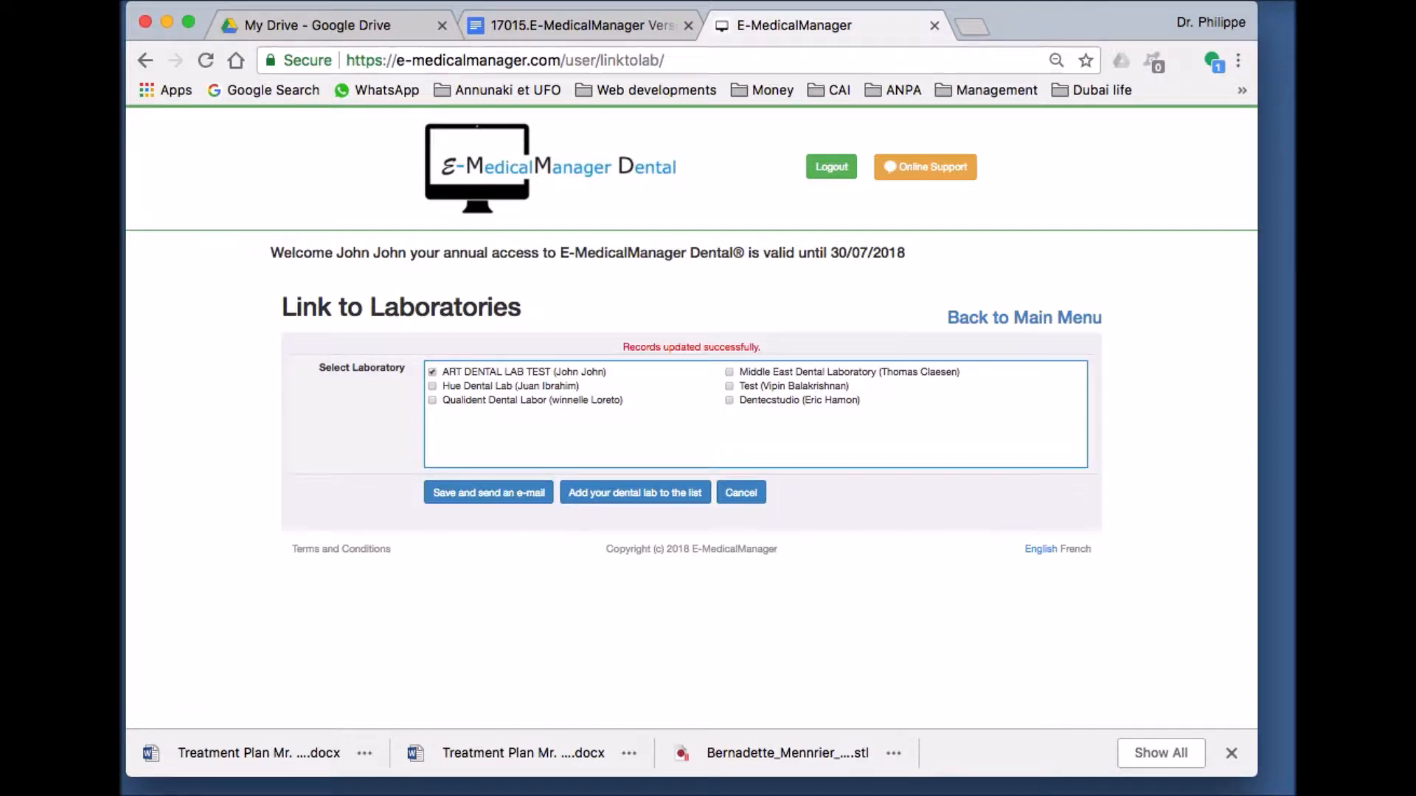
pyautogui.click(1024, 317)
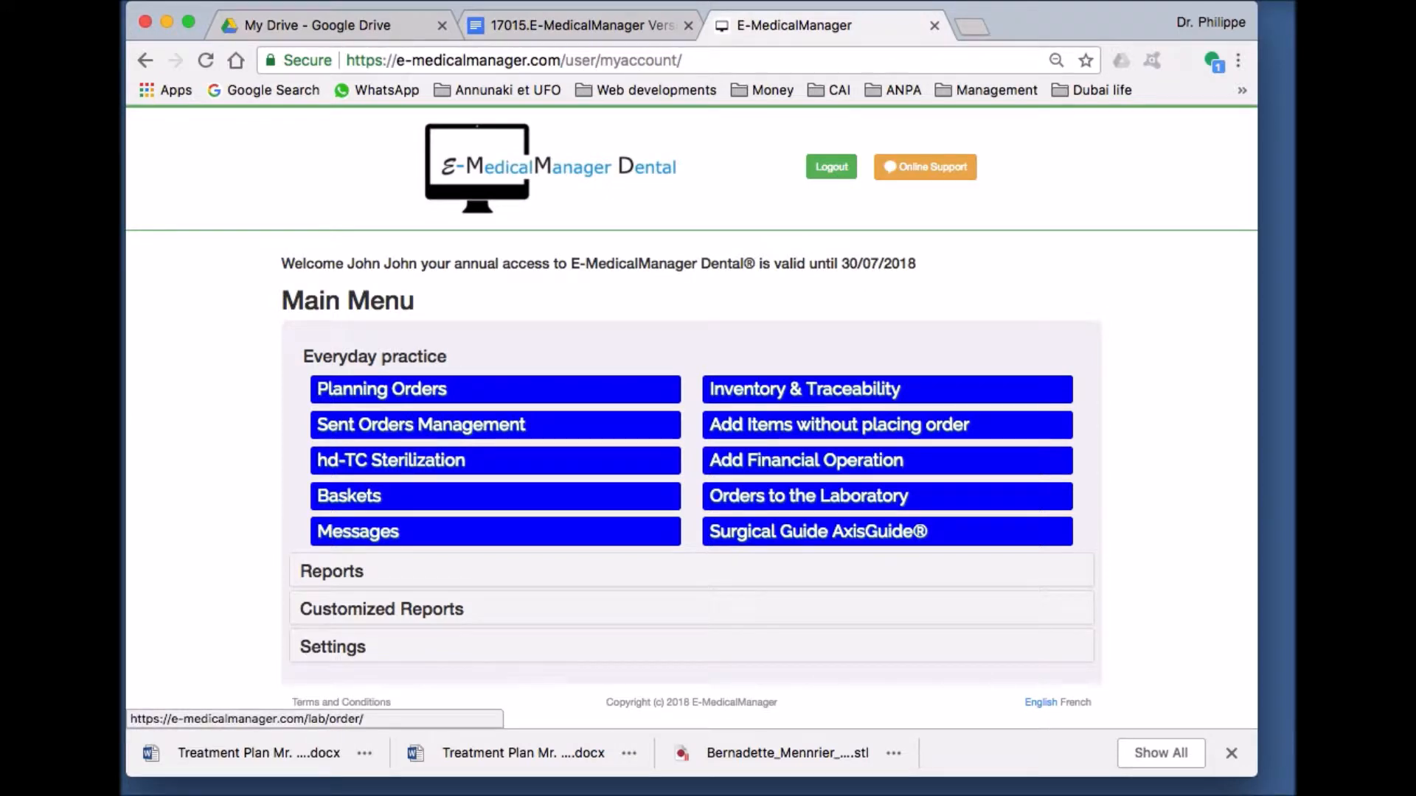
# - Start a new order from Orders to the Laboratory and open the Laboratory list
pyautogui.click(808, 496)
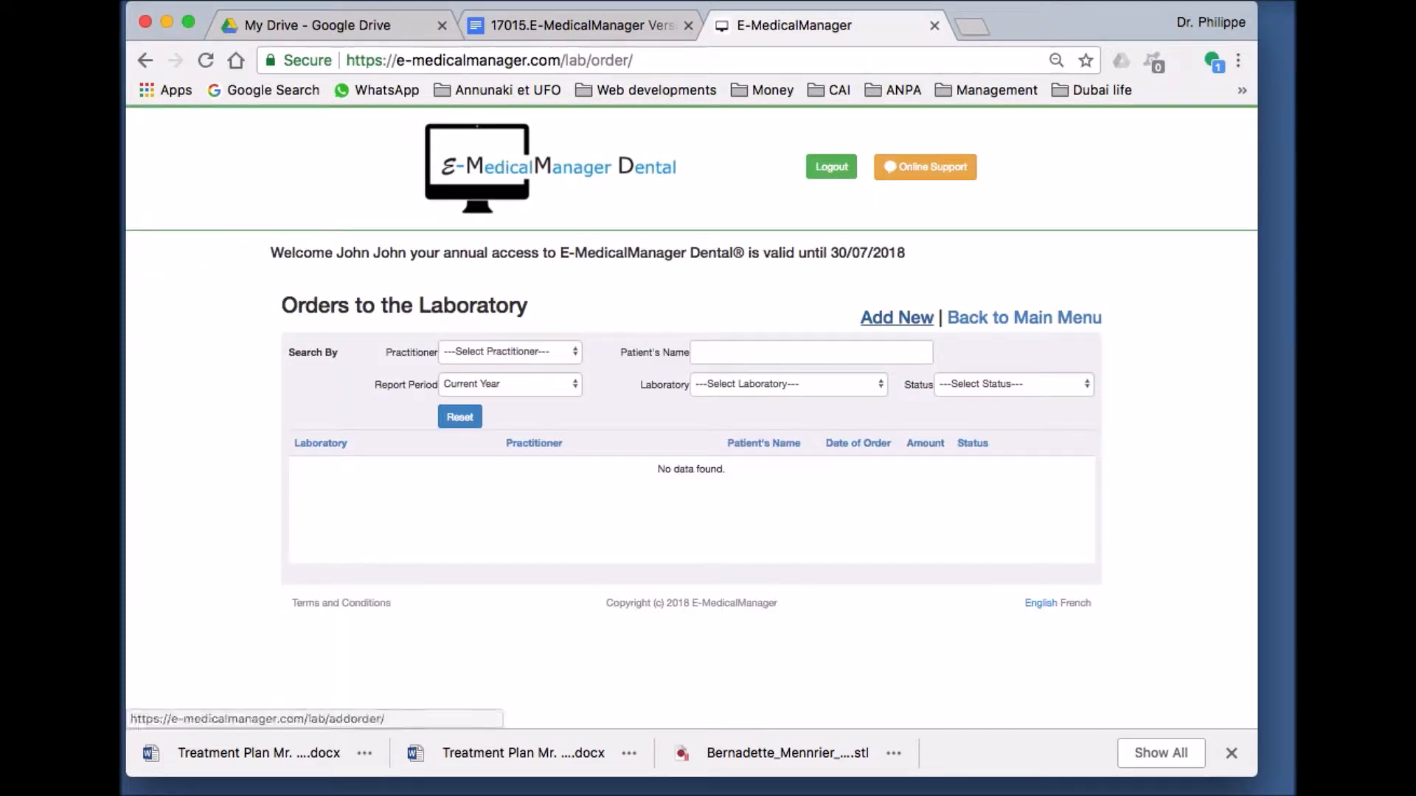
pyautogui.click(896, 317)
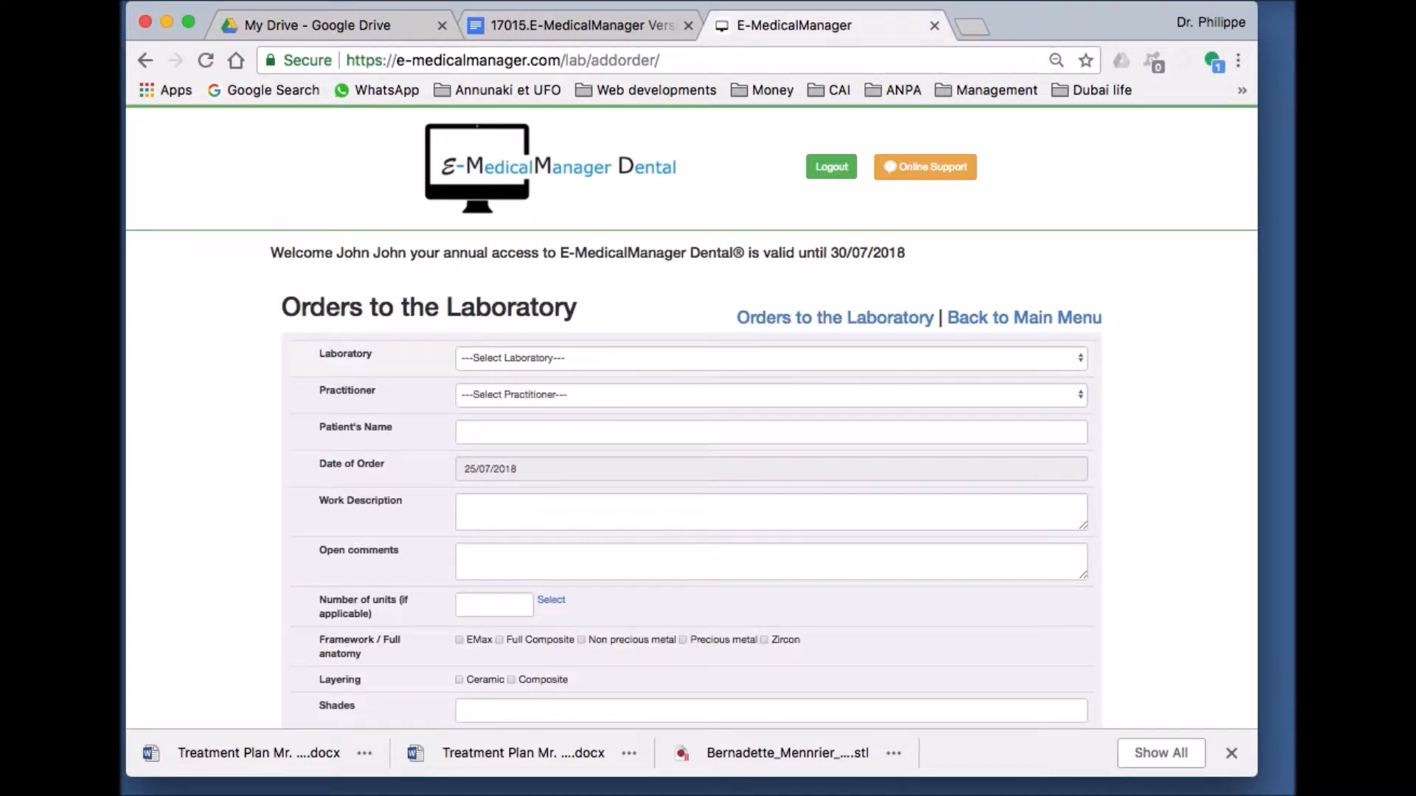
pyautogui.click(767, 358)
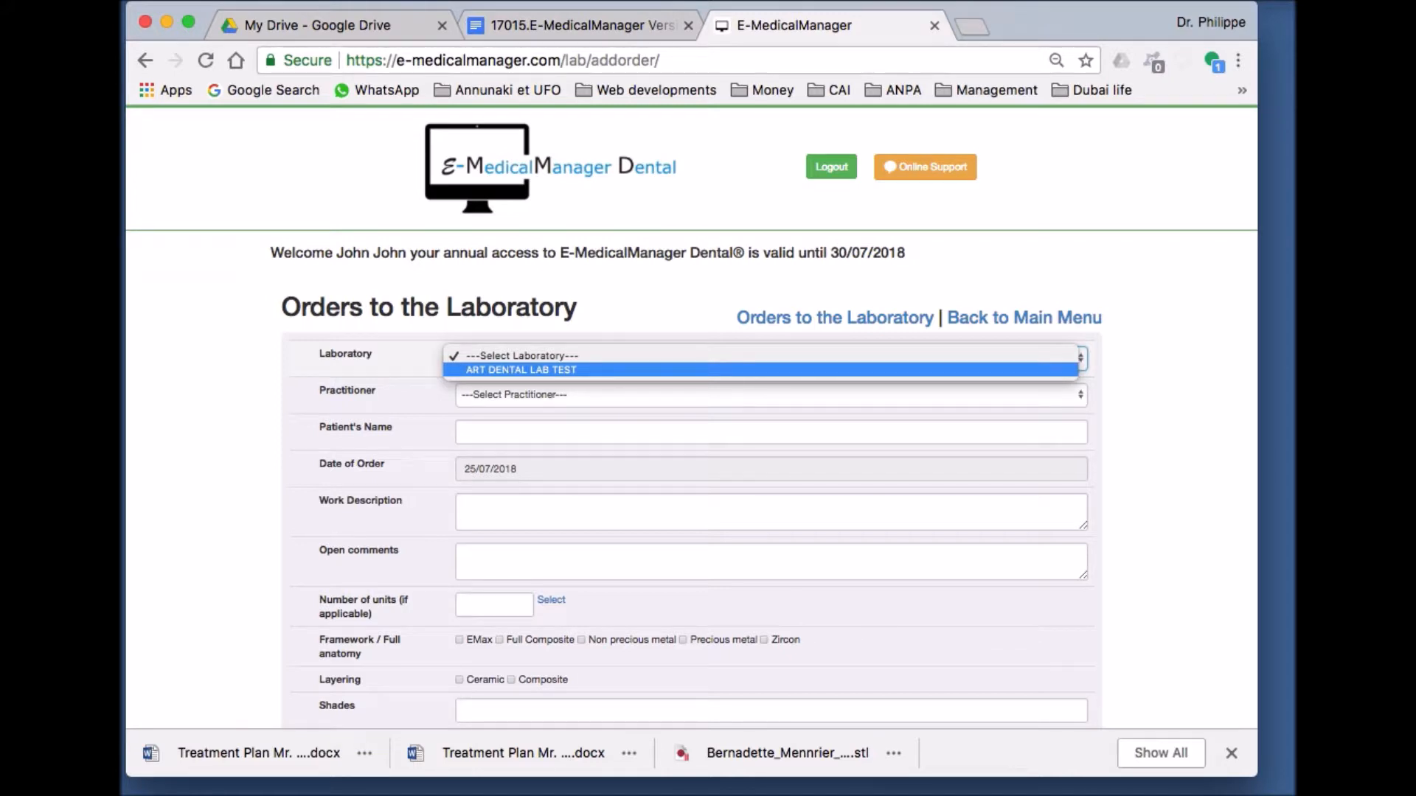
# - Choose ART DENTAL LAB TEST as the laboratory and the first listed practitioner
pyautogui.press('Return')
pyautogui.press('Tab')
pyautogui.press('space')
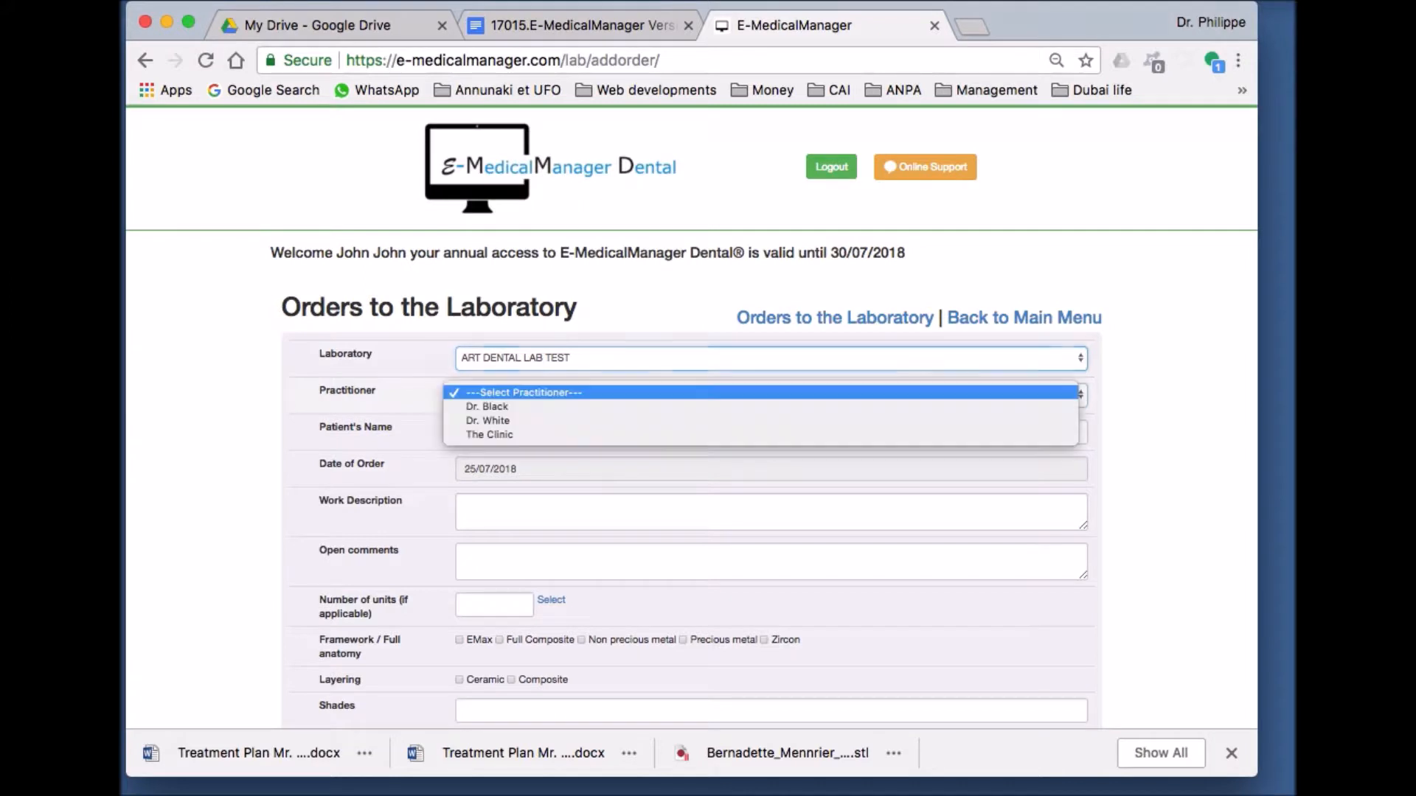
pyautogui.press('Down')
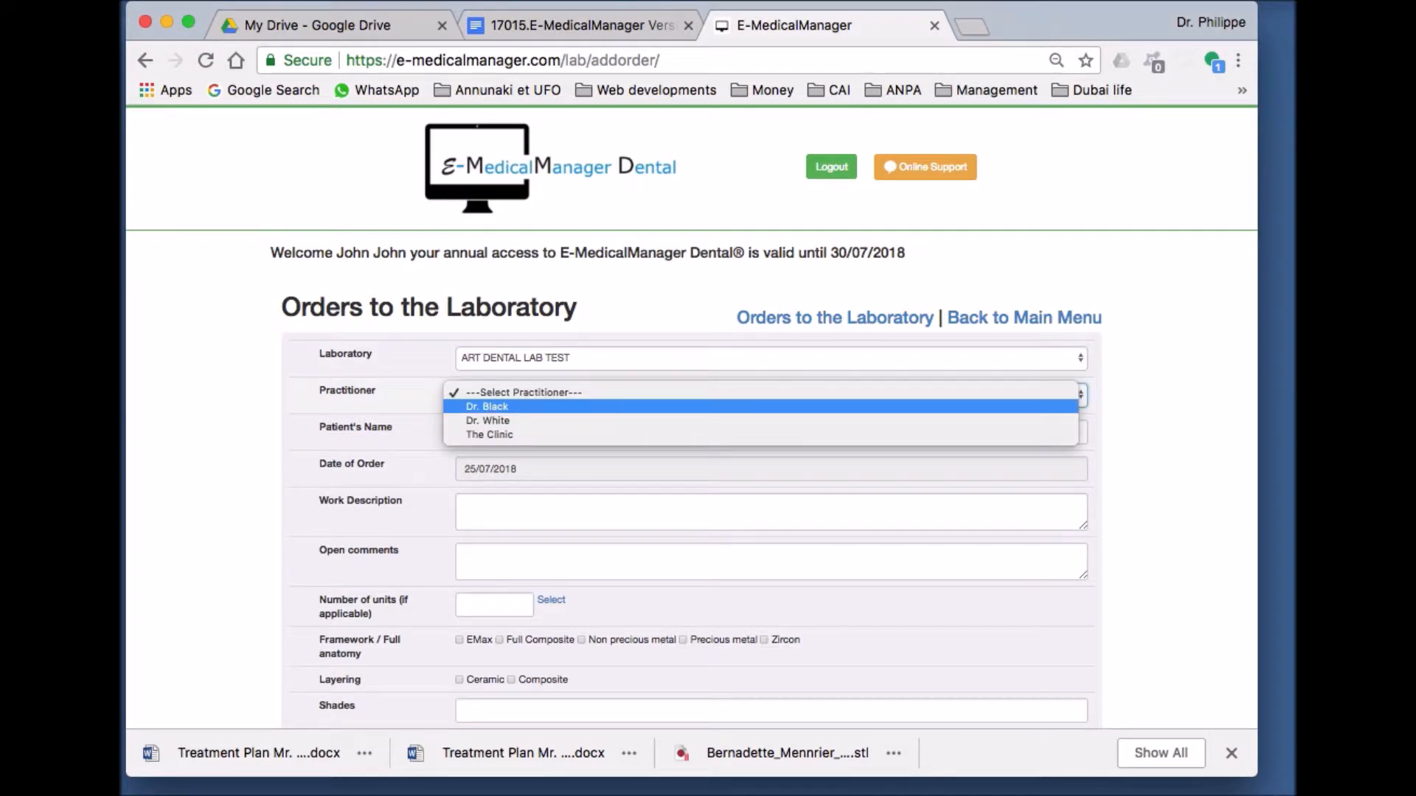
pyautogui.press('Return')
pyautogui.press('Tab')
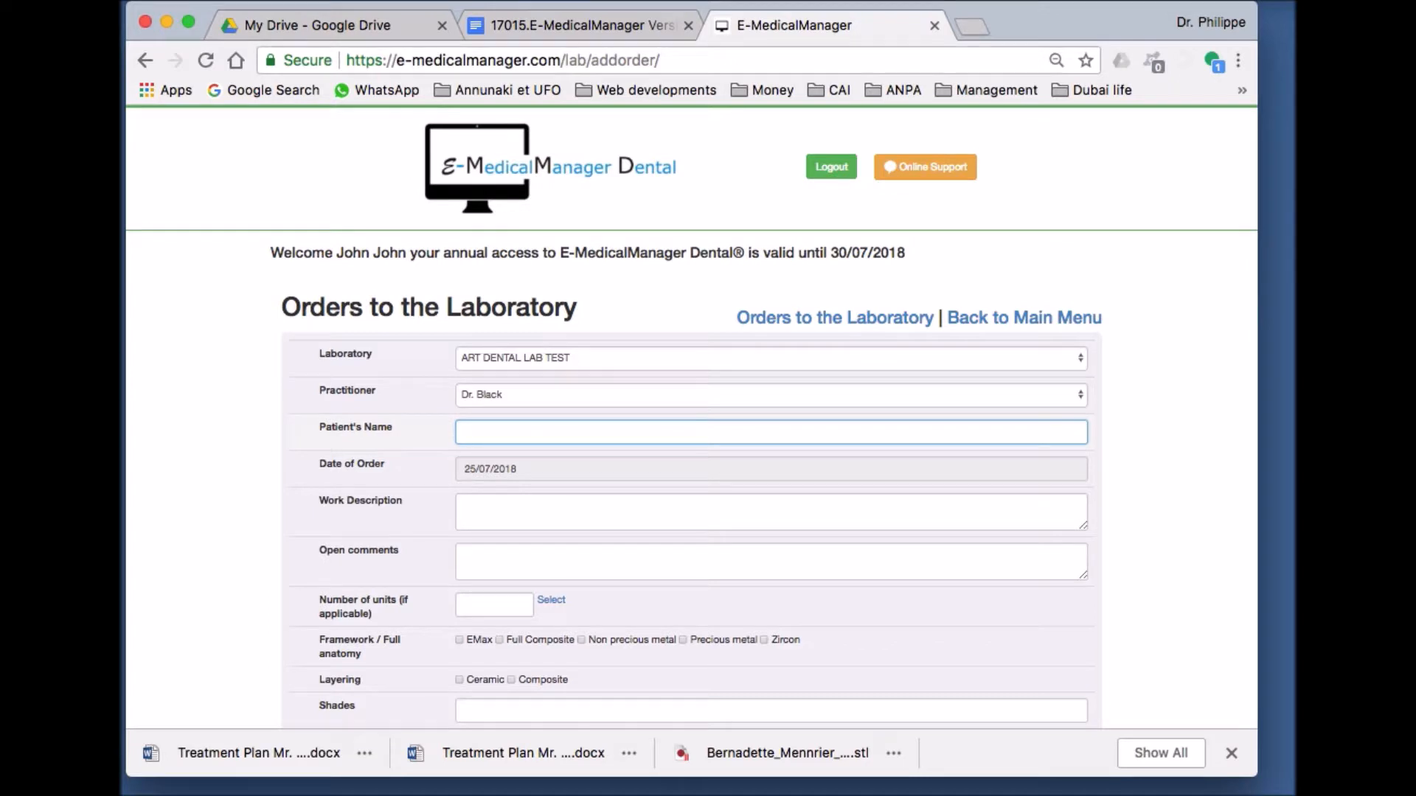
# - Enter the patient's name and work description '2 zircon crowns', then open the teeth chart
pyautogui.click(465, 507)
pyautogui.write('2 z')
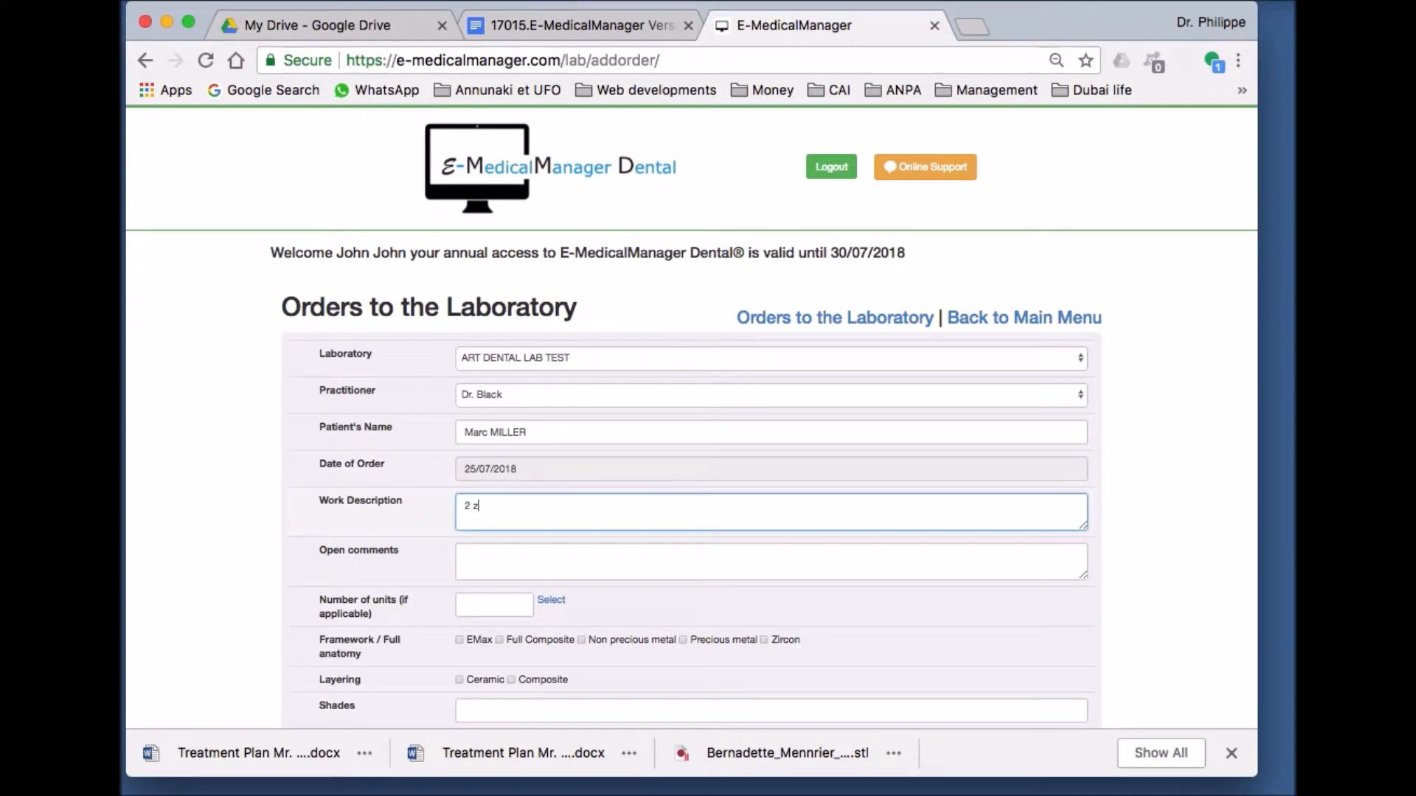
pyautogui.write('ircon crowns')
pyautogui.scroll(-4, 692, 418)
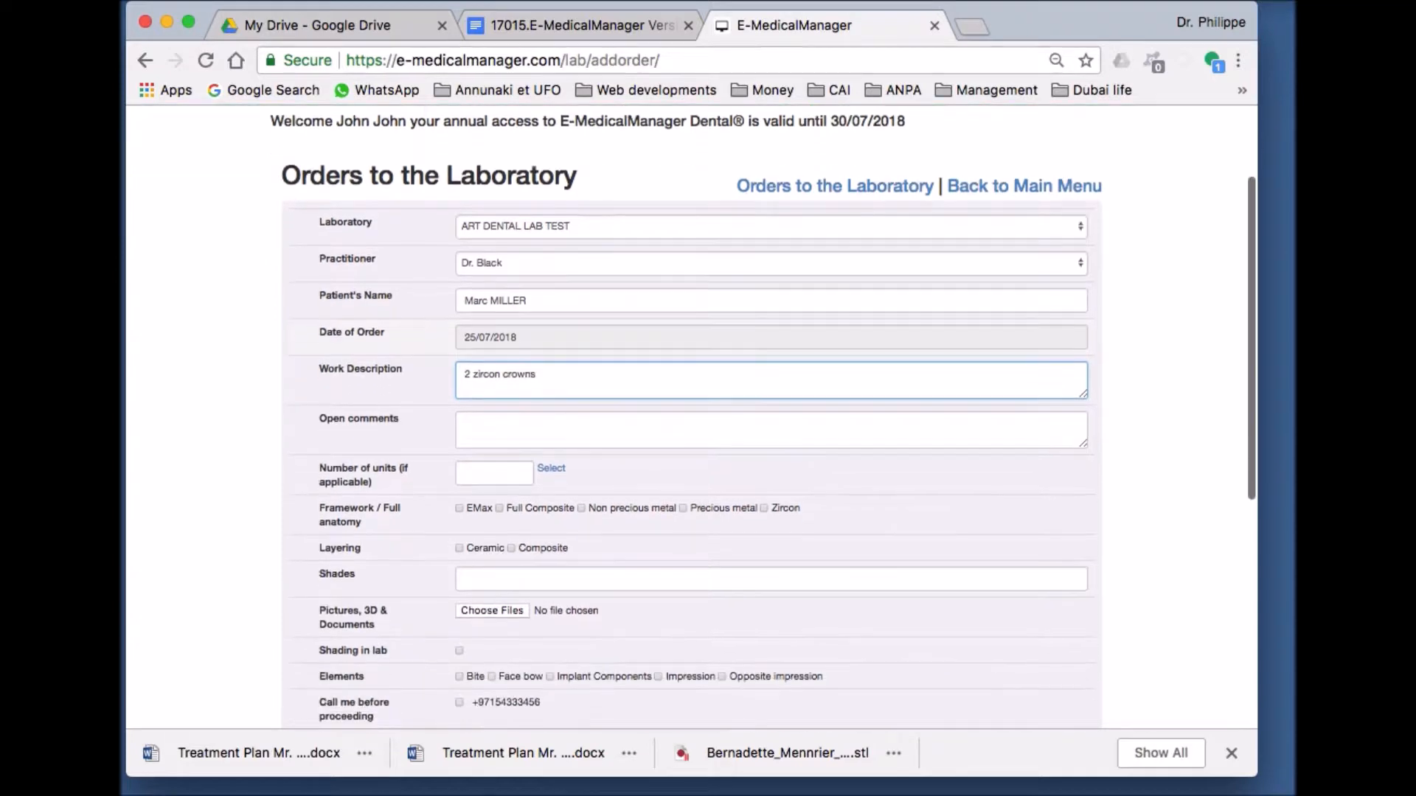
pyautogui.scroll(-2, 692, 418)
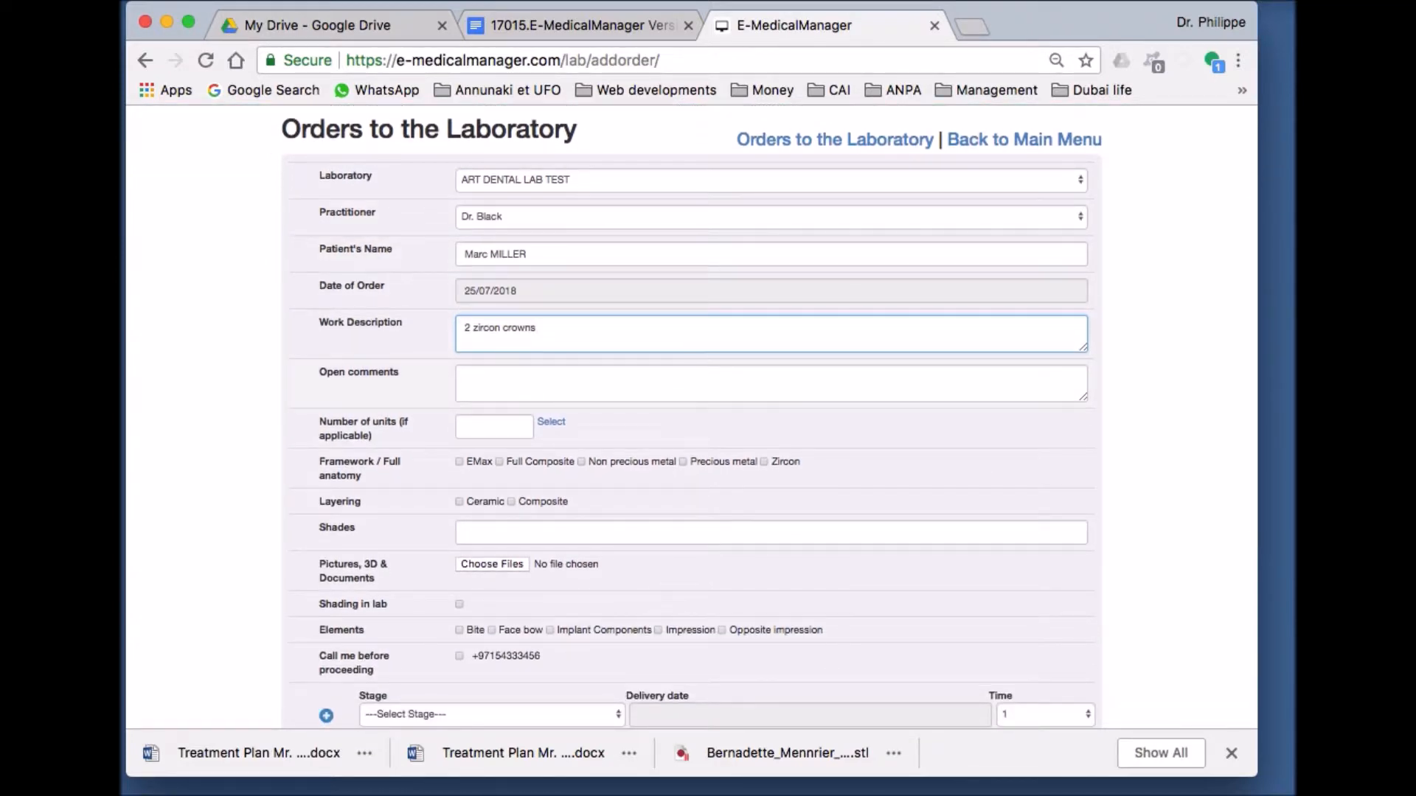
pyautogui.click(466, 378)
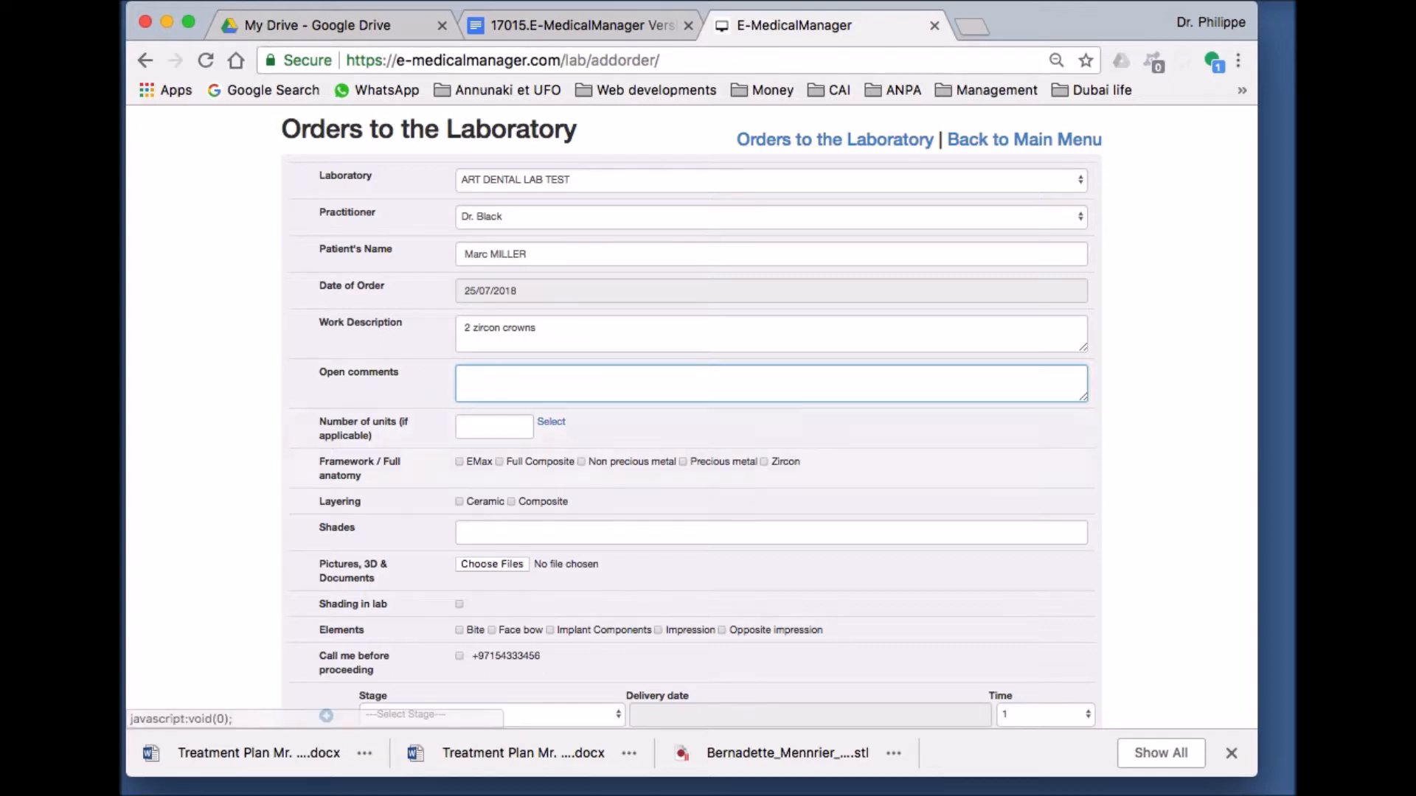
pyautogui.click(551, 422)
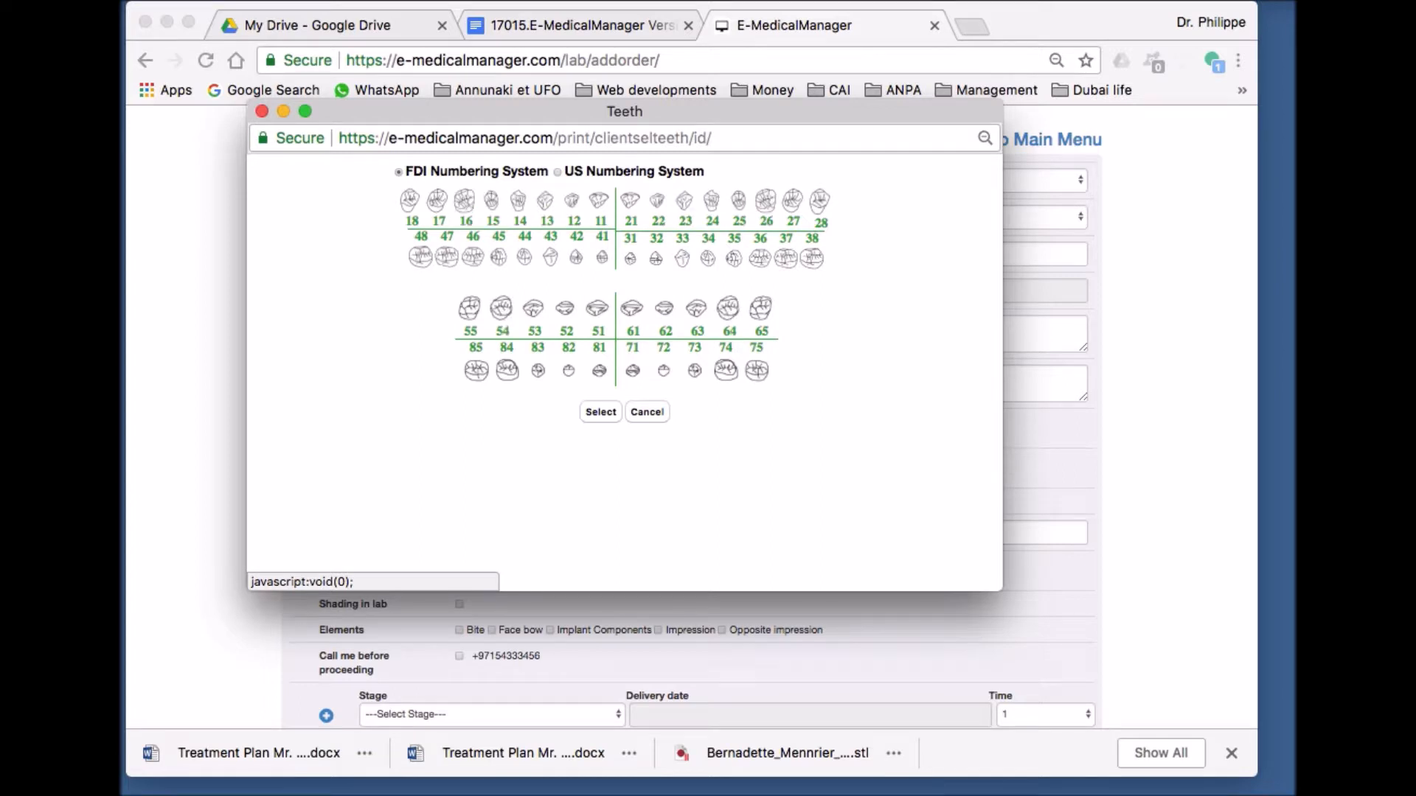
# - Pick teeth 21 and 11 on the FDI chart and confirm them
pyautogui.click(631, 210)
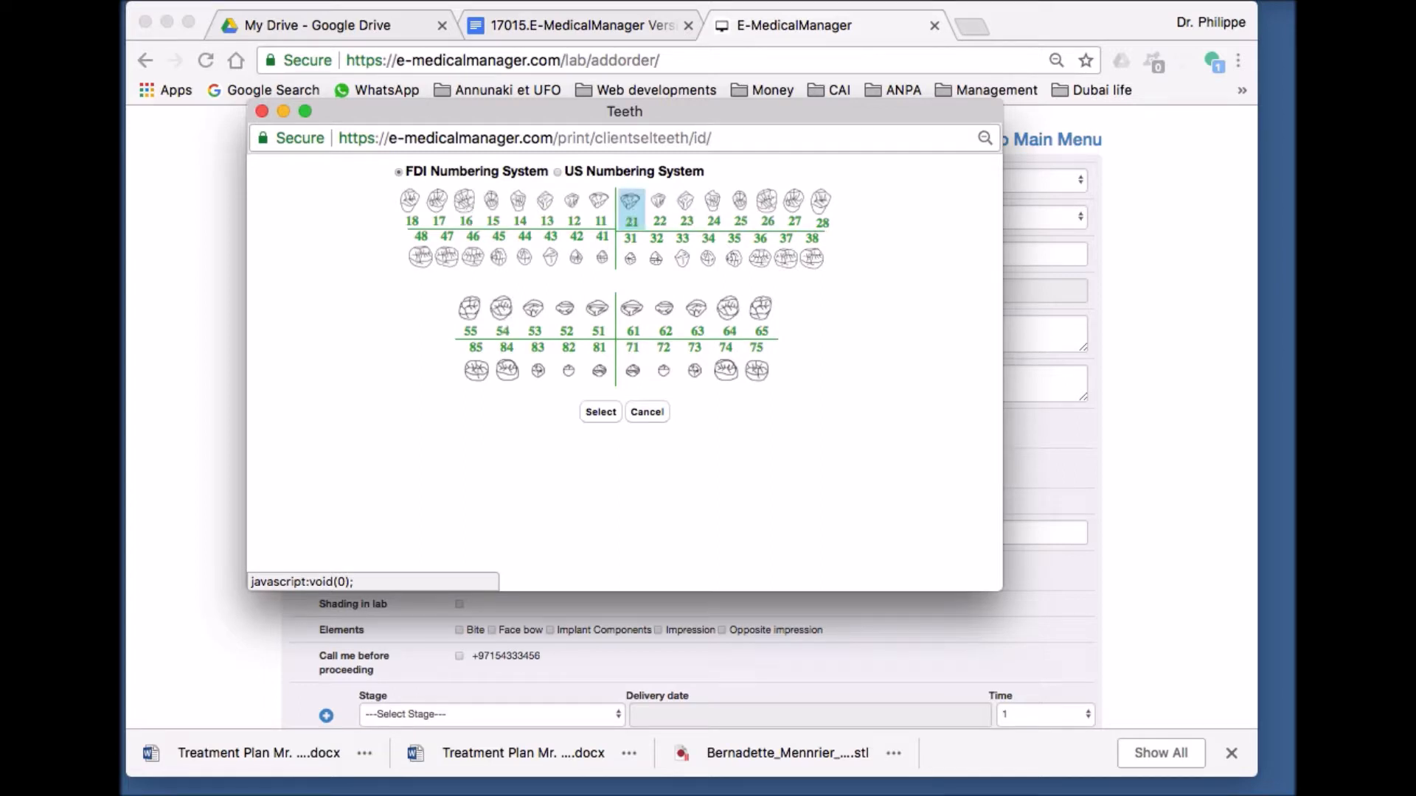
pyautogui.click(600, 209)
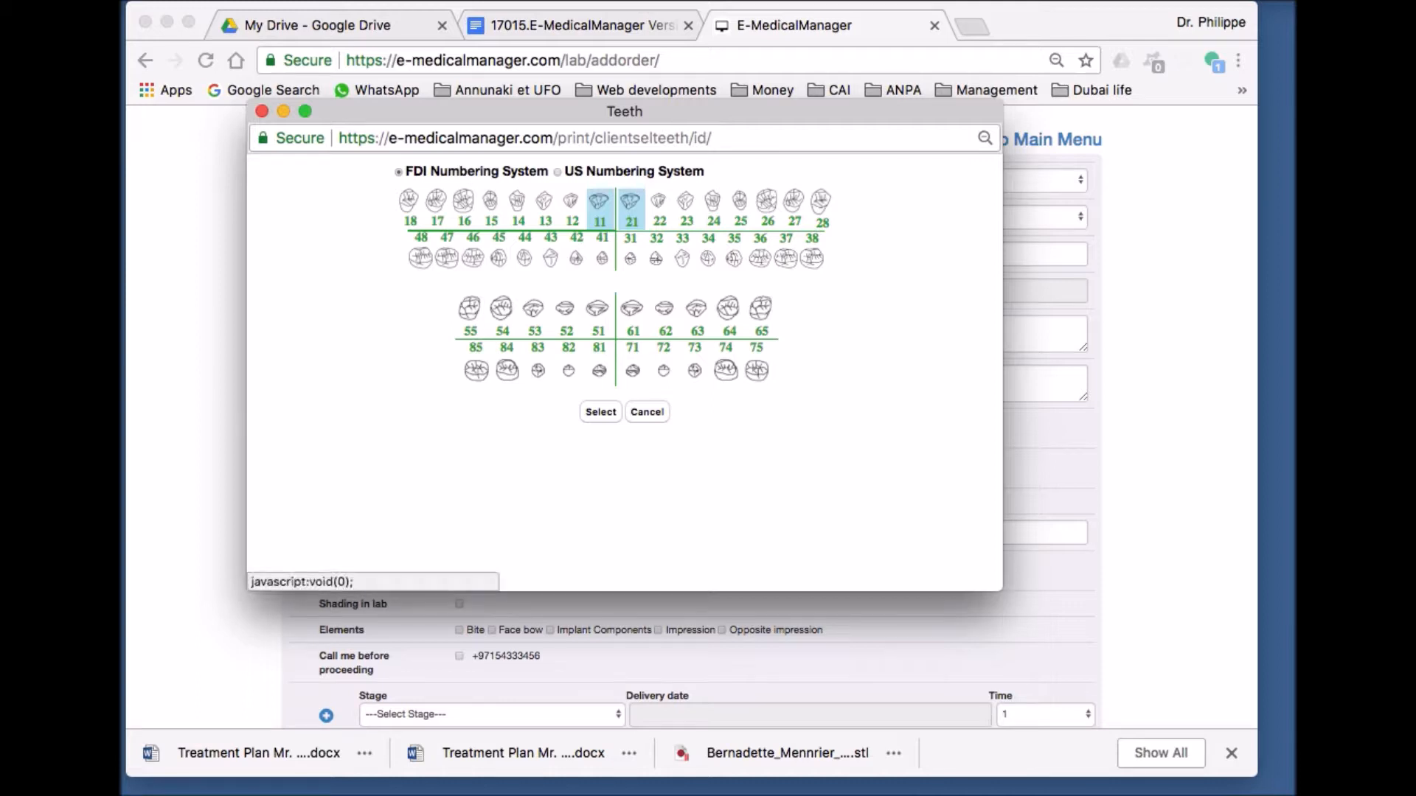
pyautogui.click(600, 411)
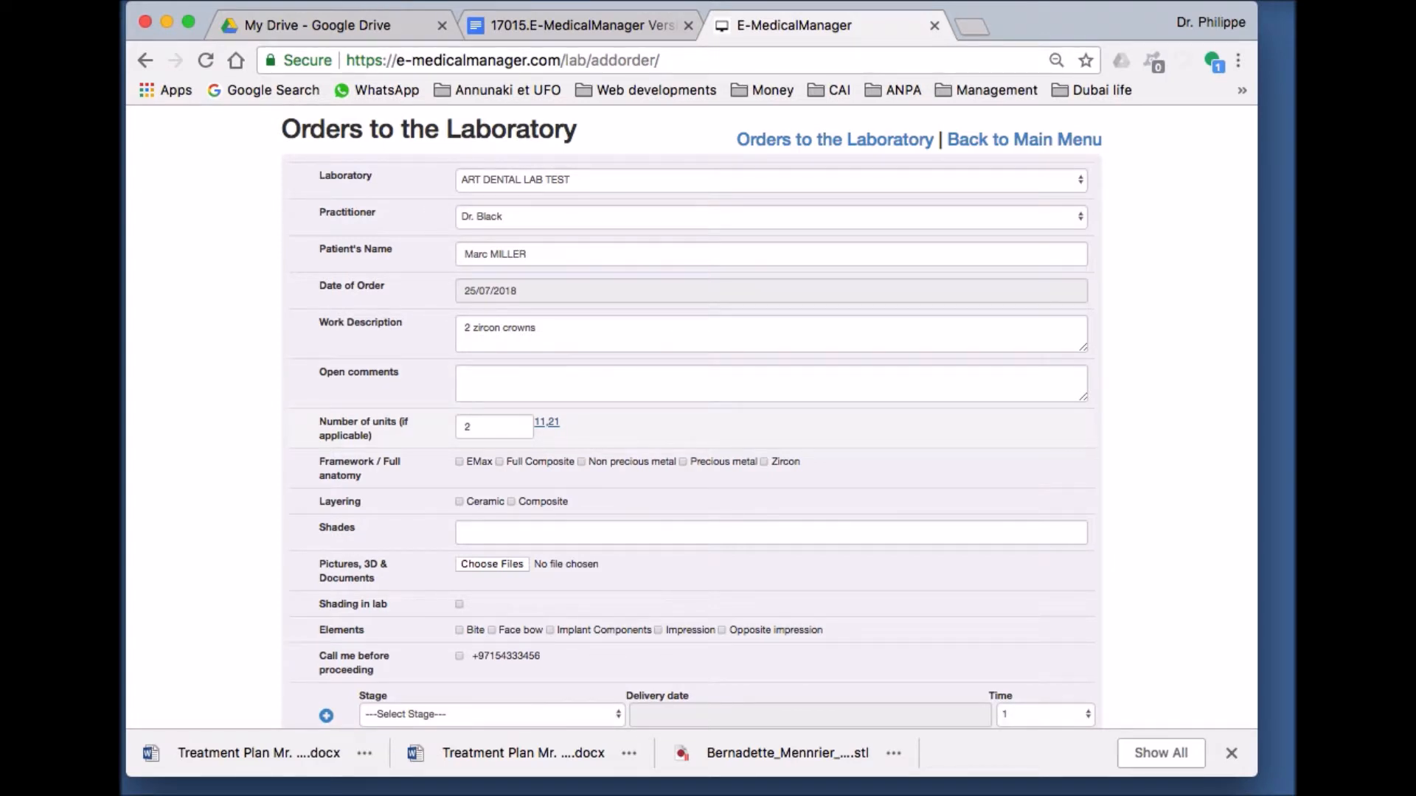
# - Enter shade A2 and bring up the file chooser for attaching a photo
pyautogui.scroll(-3, 691, 417)
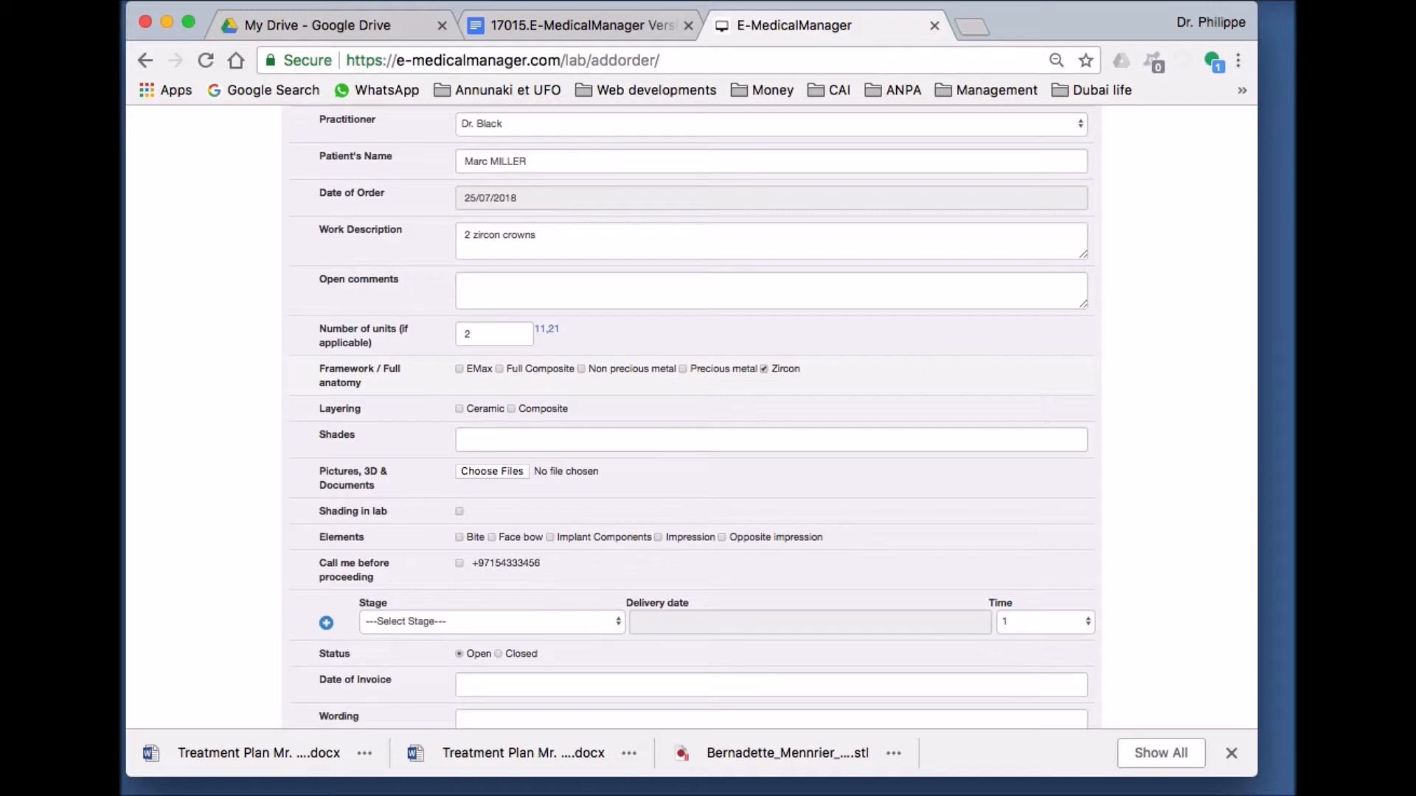
pyautogui.scroll(-3, 772, 419)
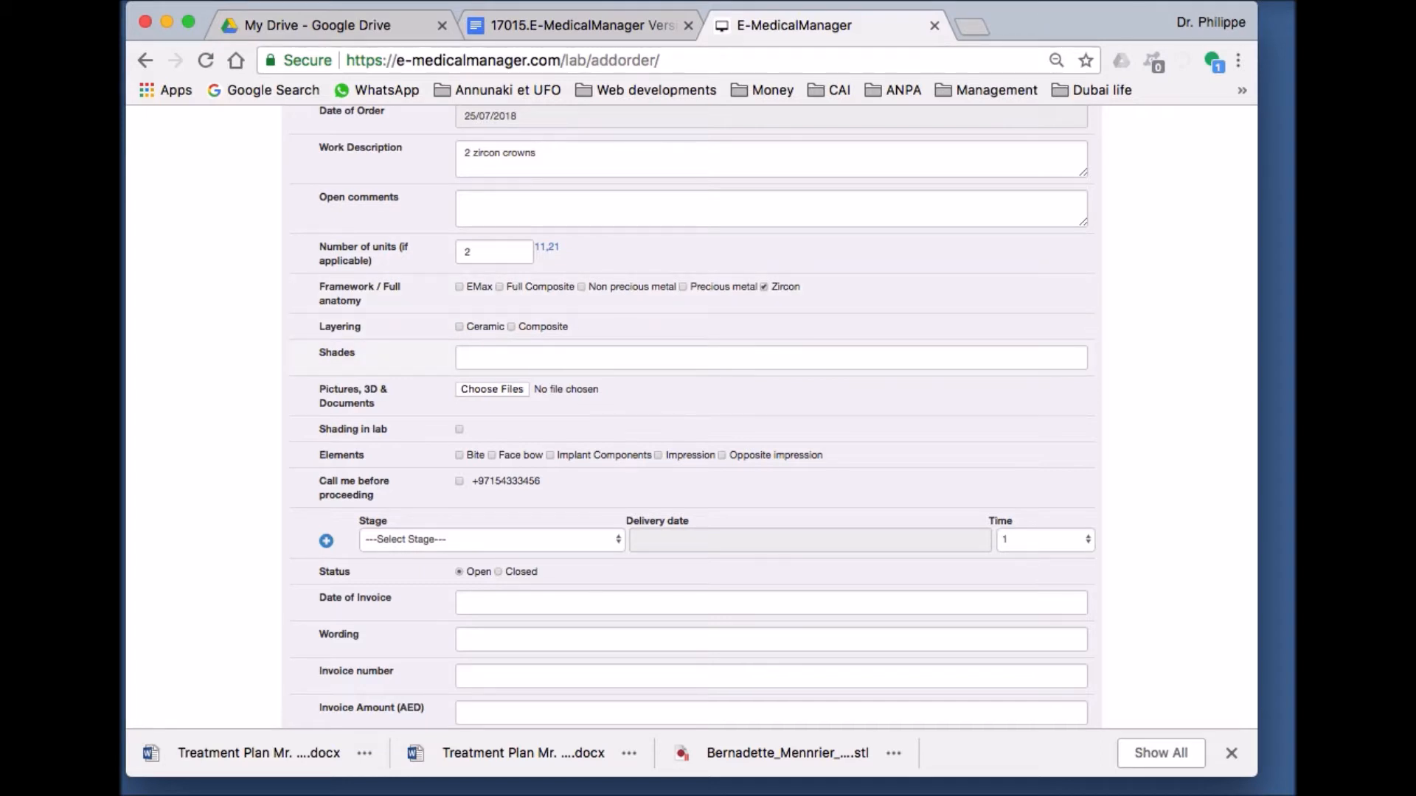
pyautogui.click(465, 357)
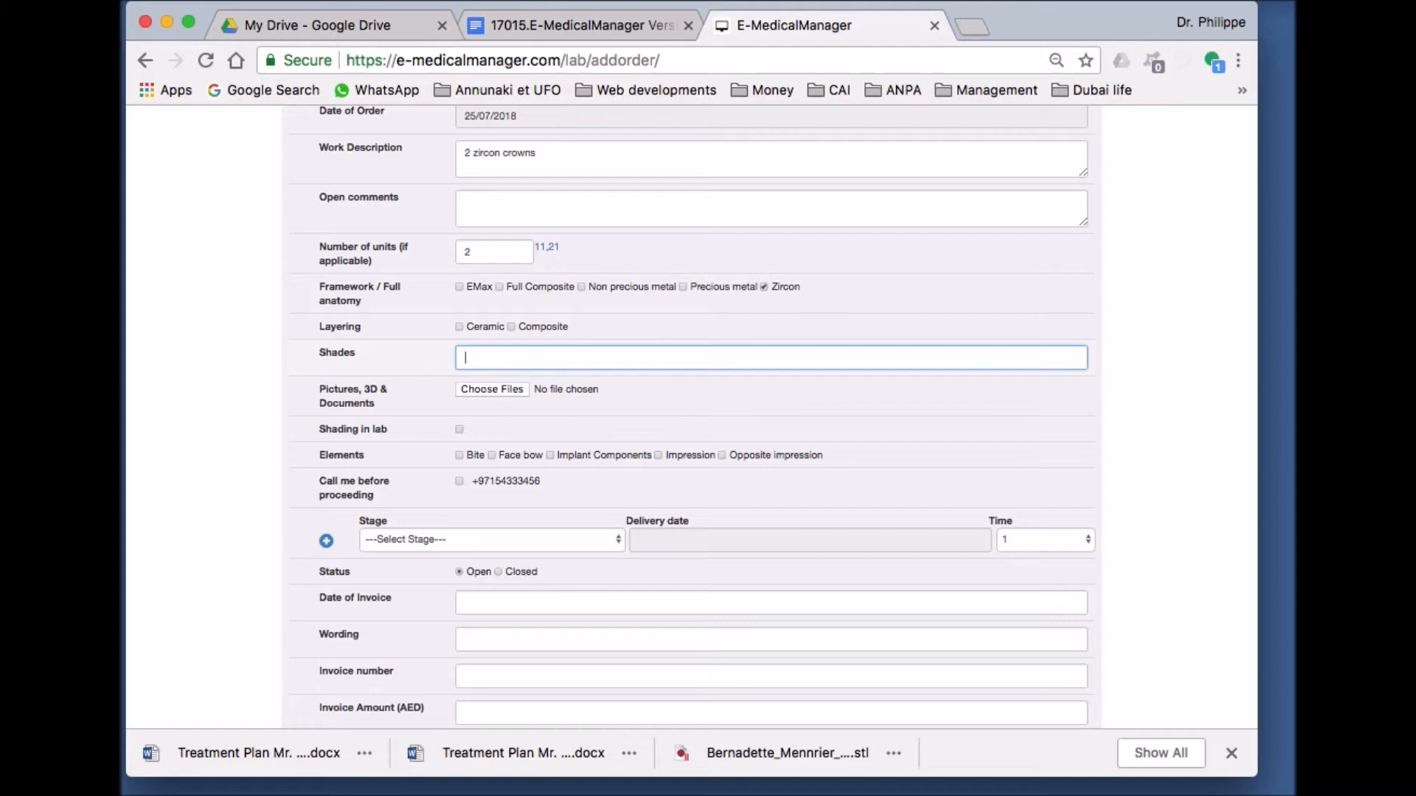
pyautogui.write('A2')
pyautogui.press('Tab')
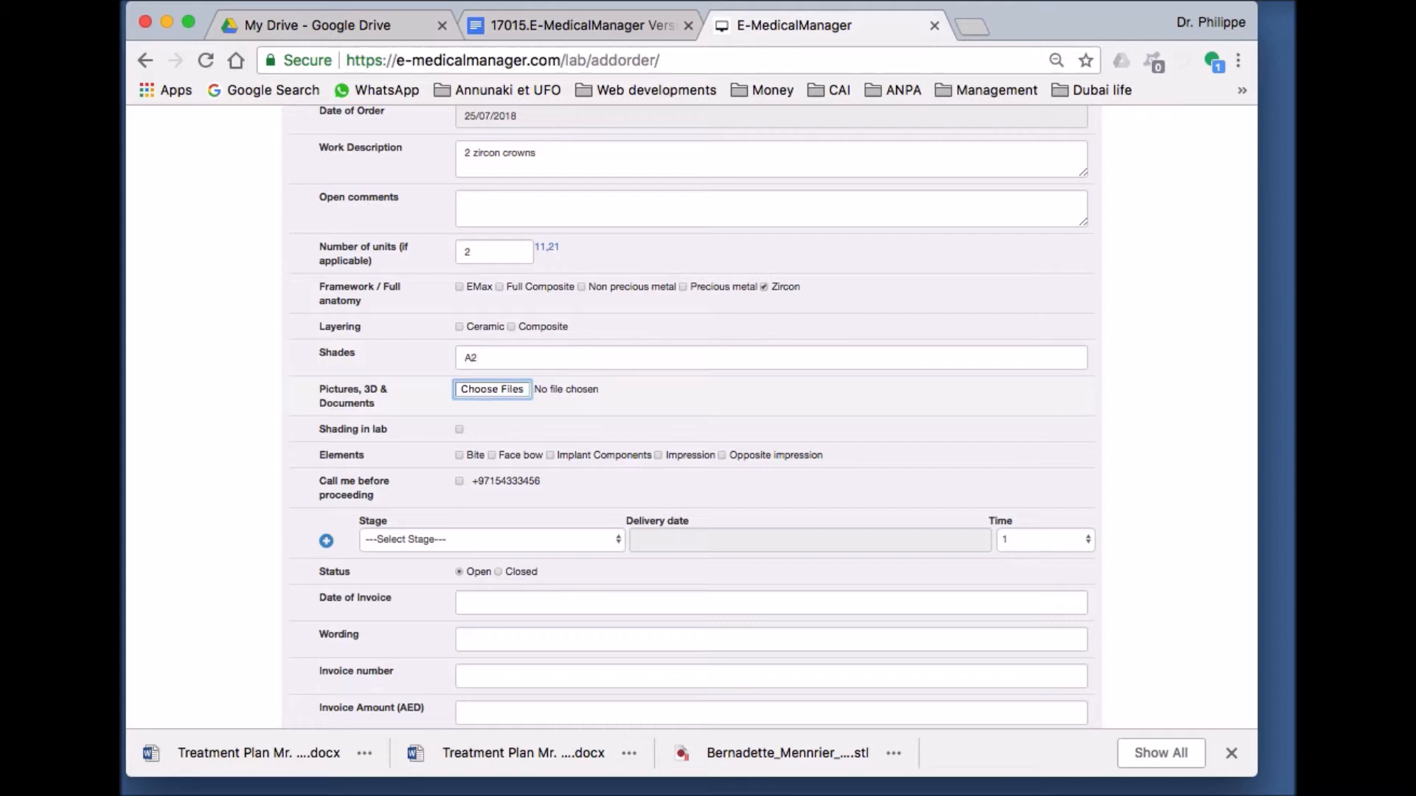
pyautogui.press('space')
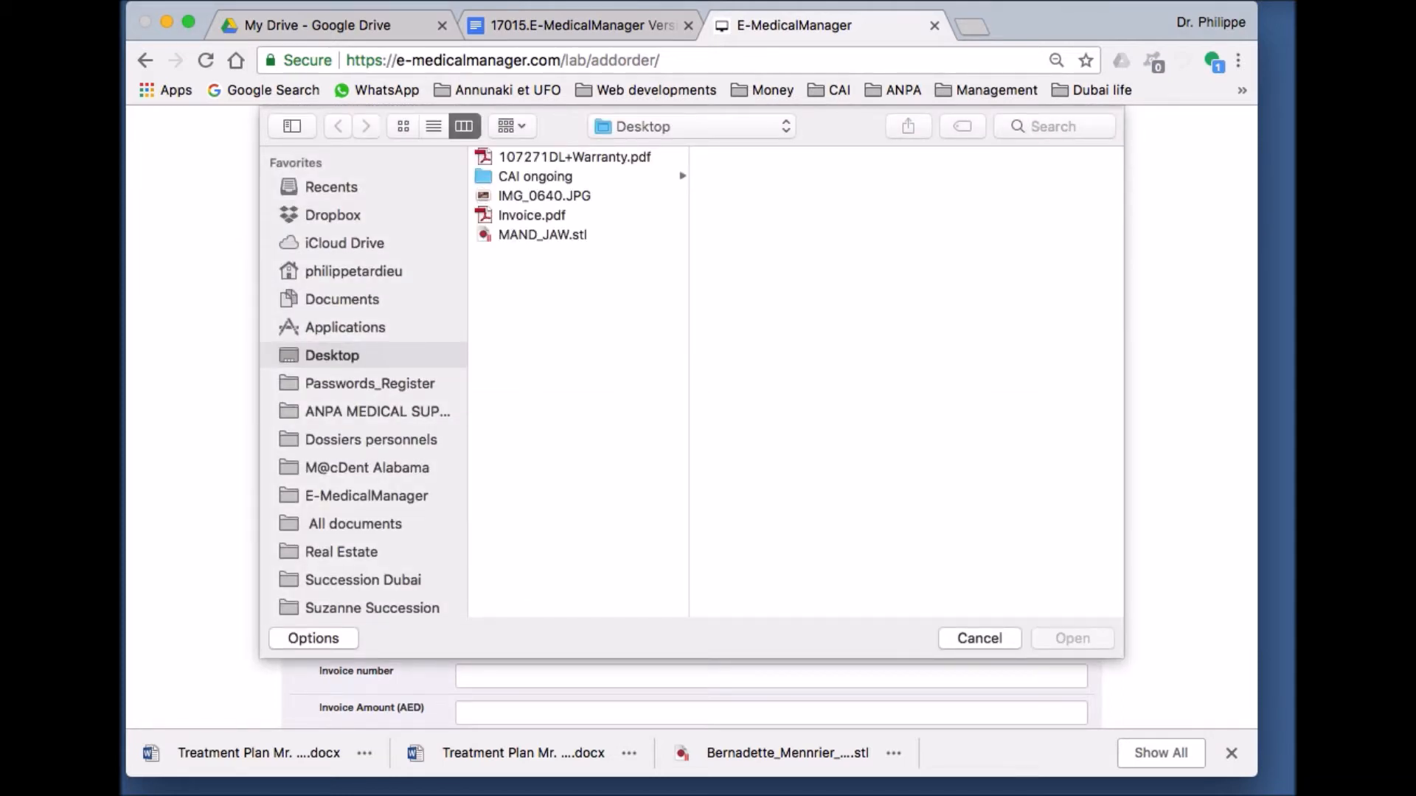
# - Attach the Desktop photo IMG_0640.JPG to the order
pyautogui.click(544, 196)
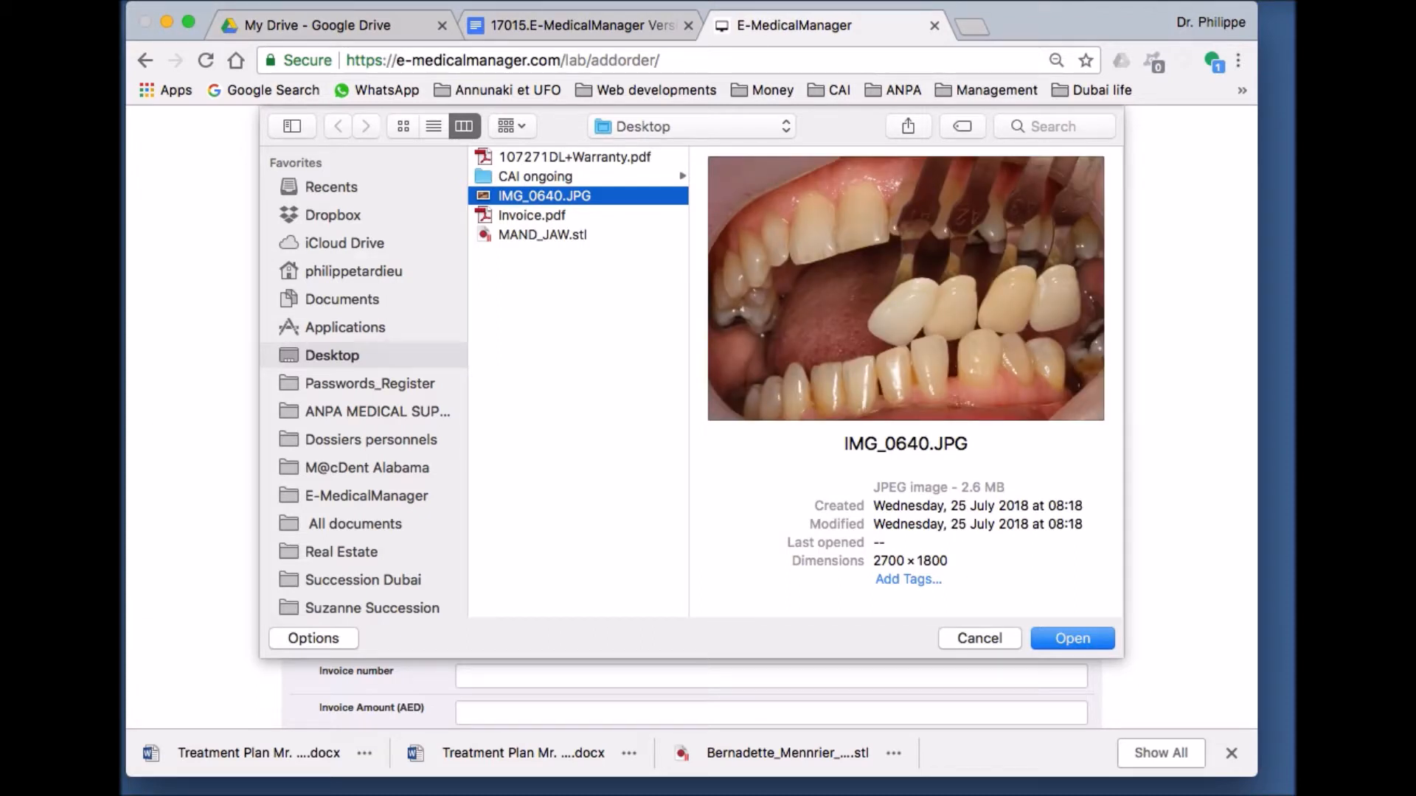
pyautogui.press('Return')
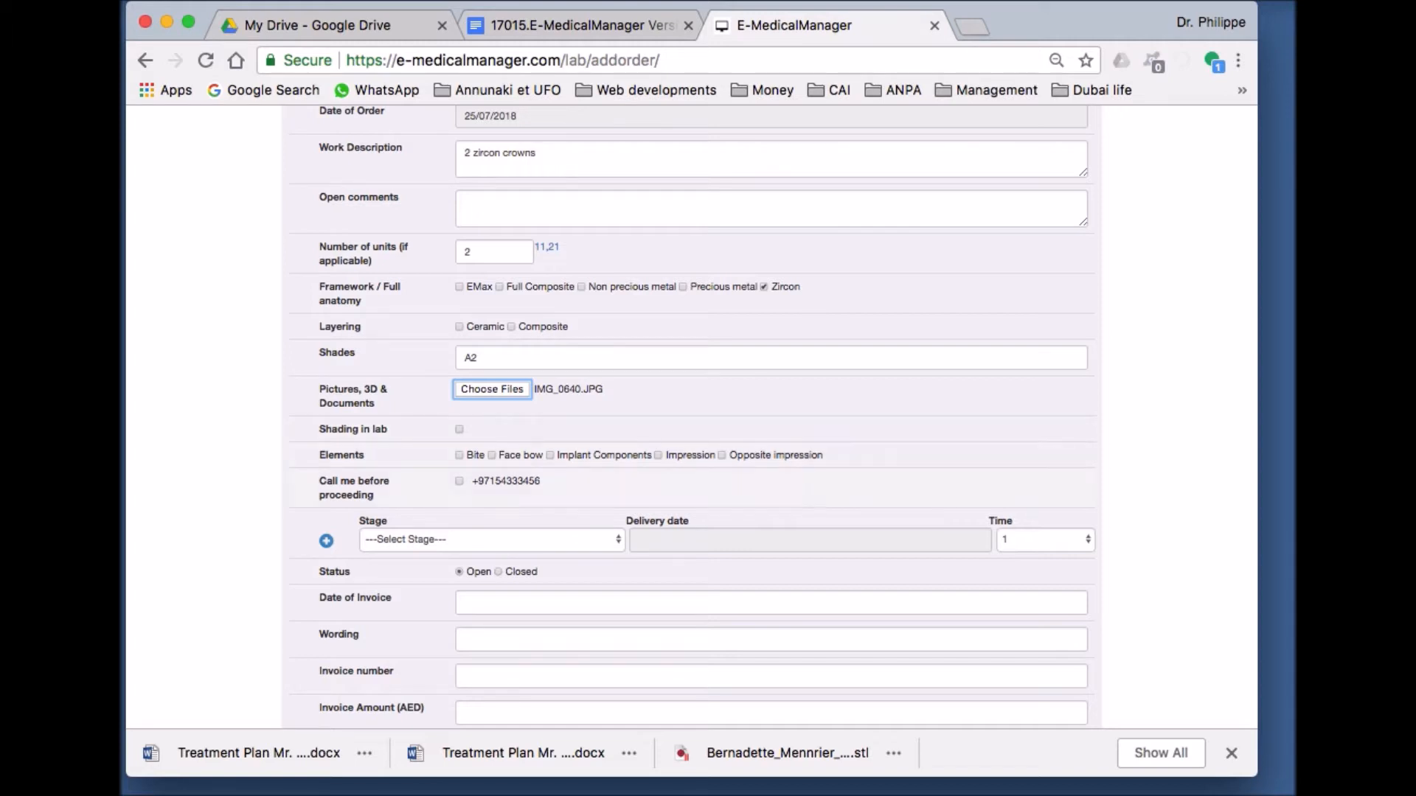
# - Tick Impression under Elements and scroll further down the order
pyautogui.click(658, 456)
pyautogui.scroll(-5, 691, 418)
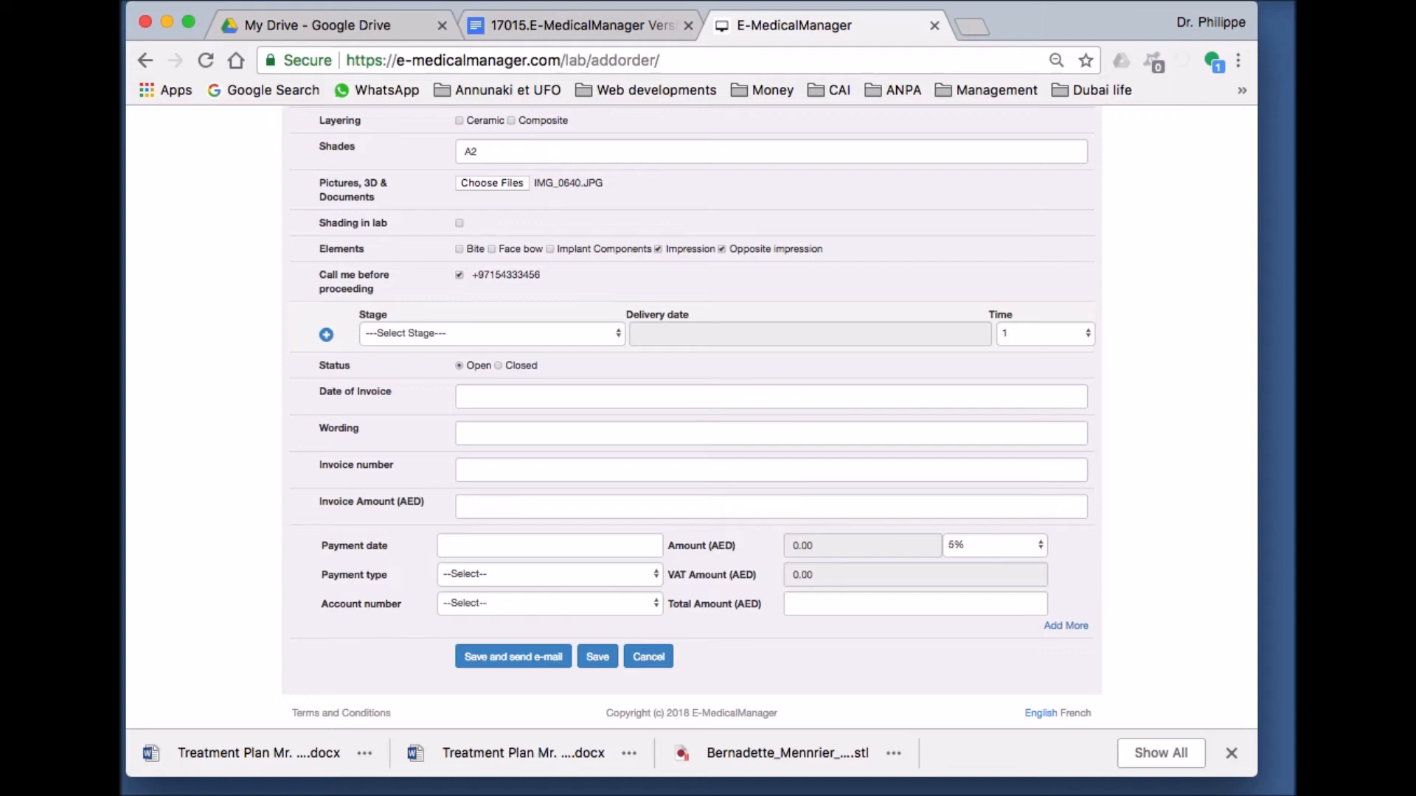
# - Set stage Finished, delivery date 31/07/2018 and time 9, then save the order
pyautogui.click(492, 334)
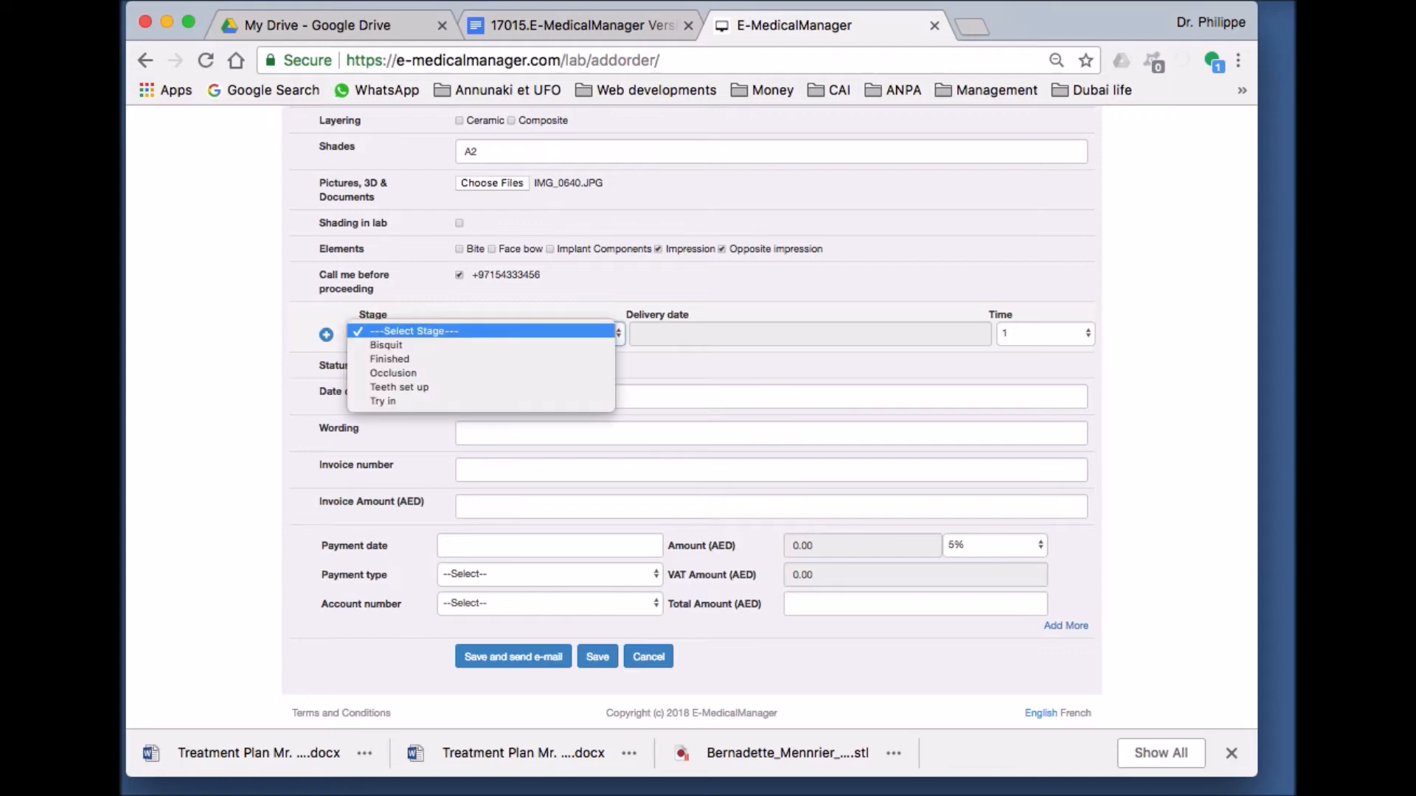
pyautogui.press('Return')
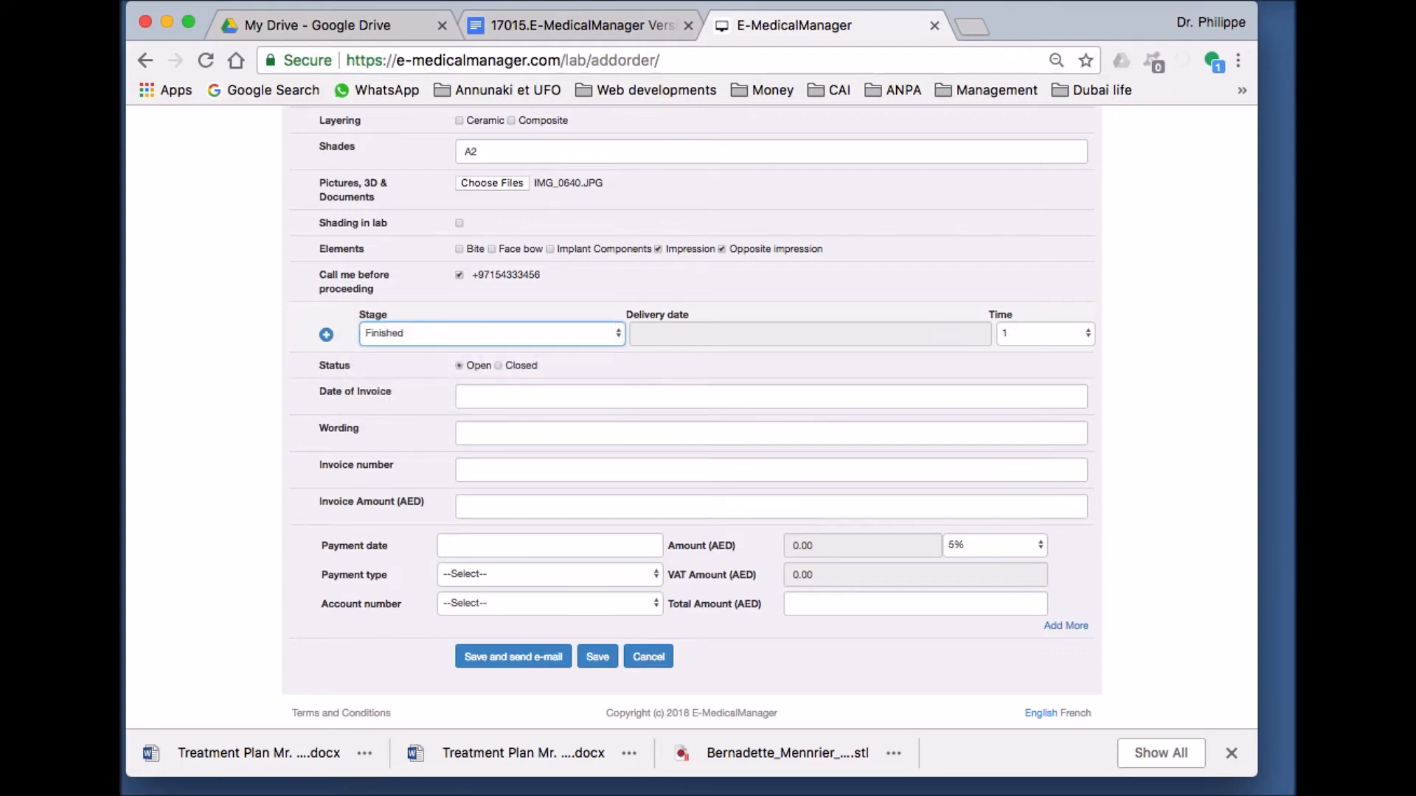
pyautogui.click(726, 334)
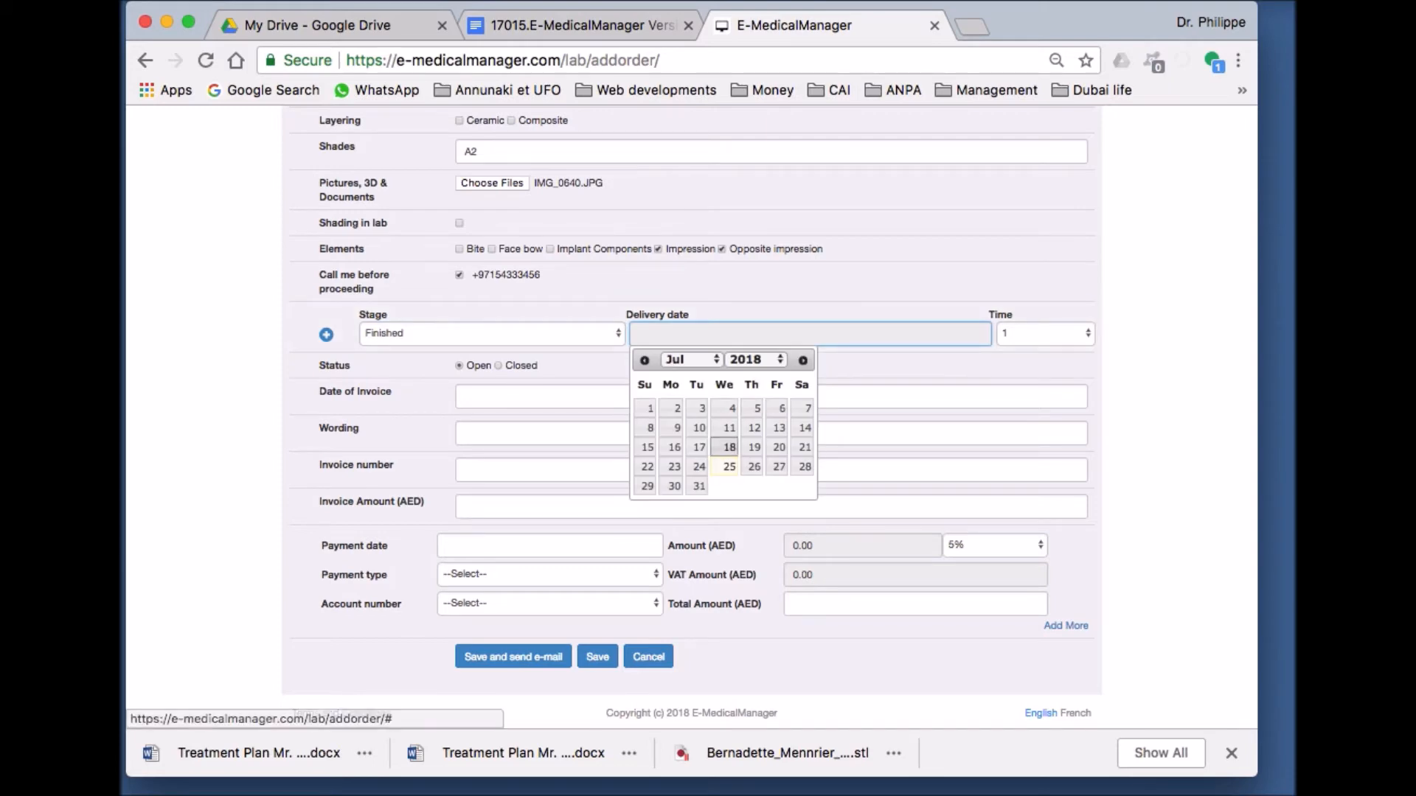
pyautogui.click(698, 486)
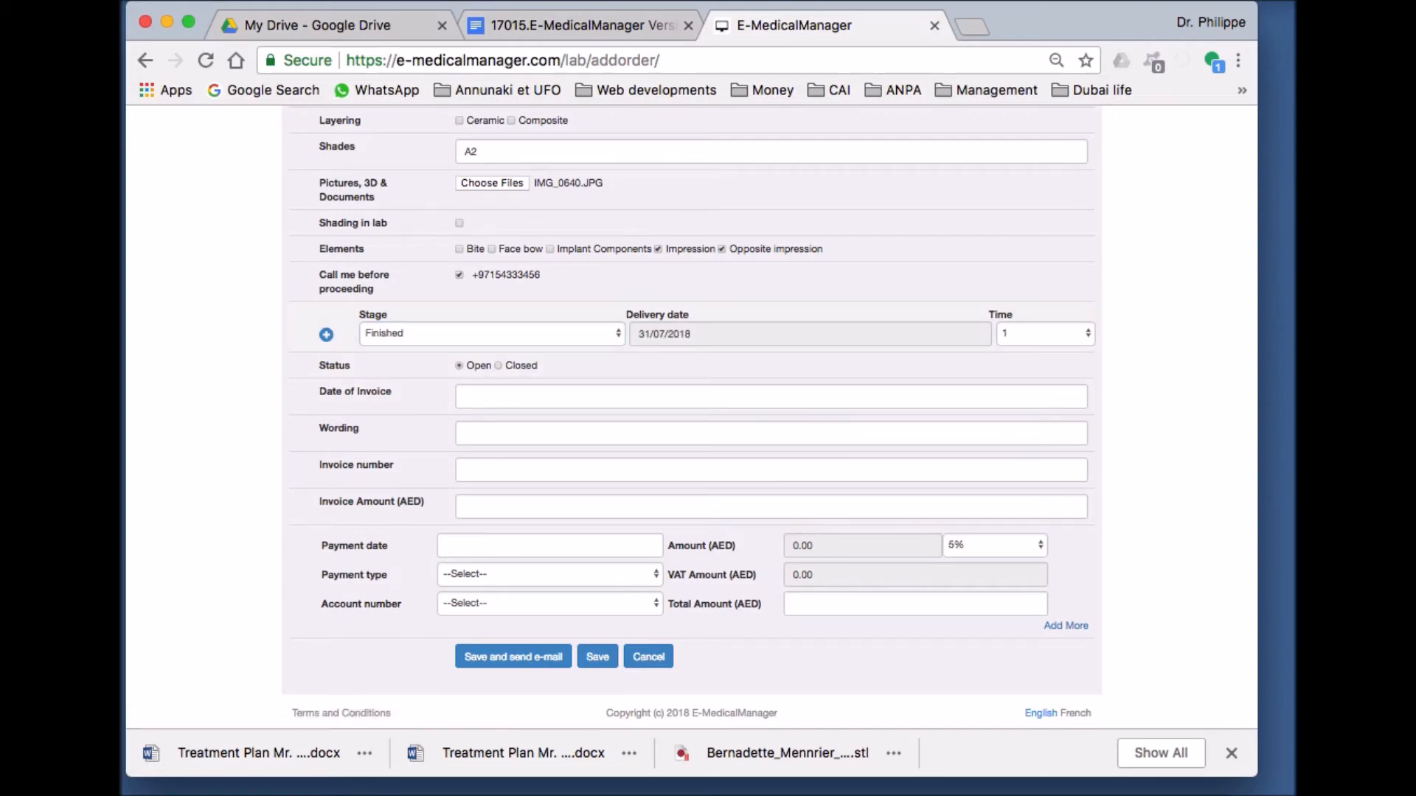
pyautogui.click(1045, 334)
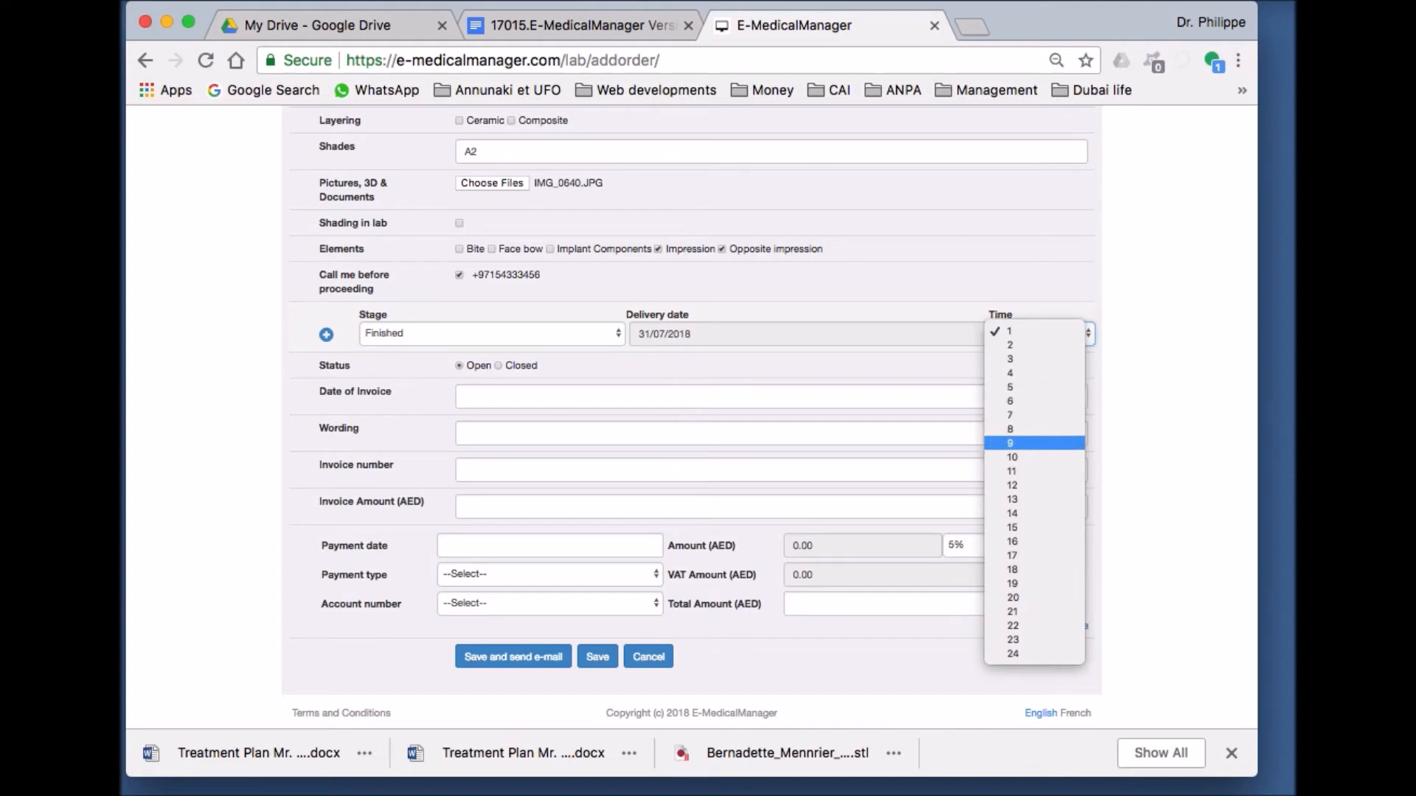
pyautogui.click(1034, 443)
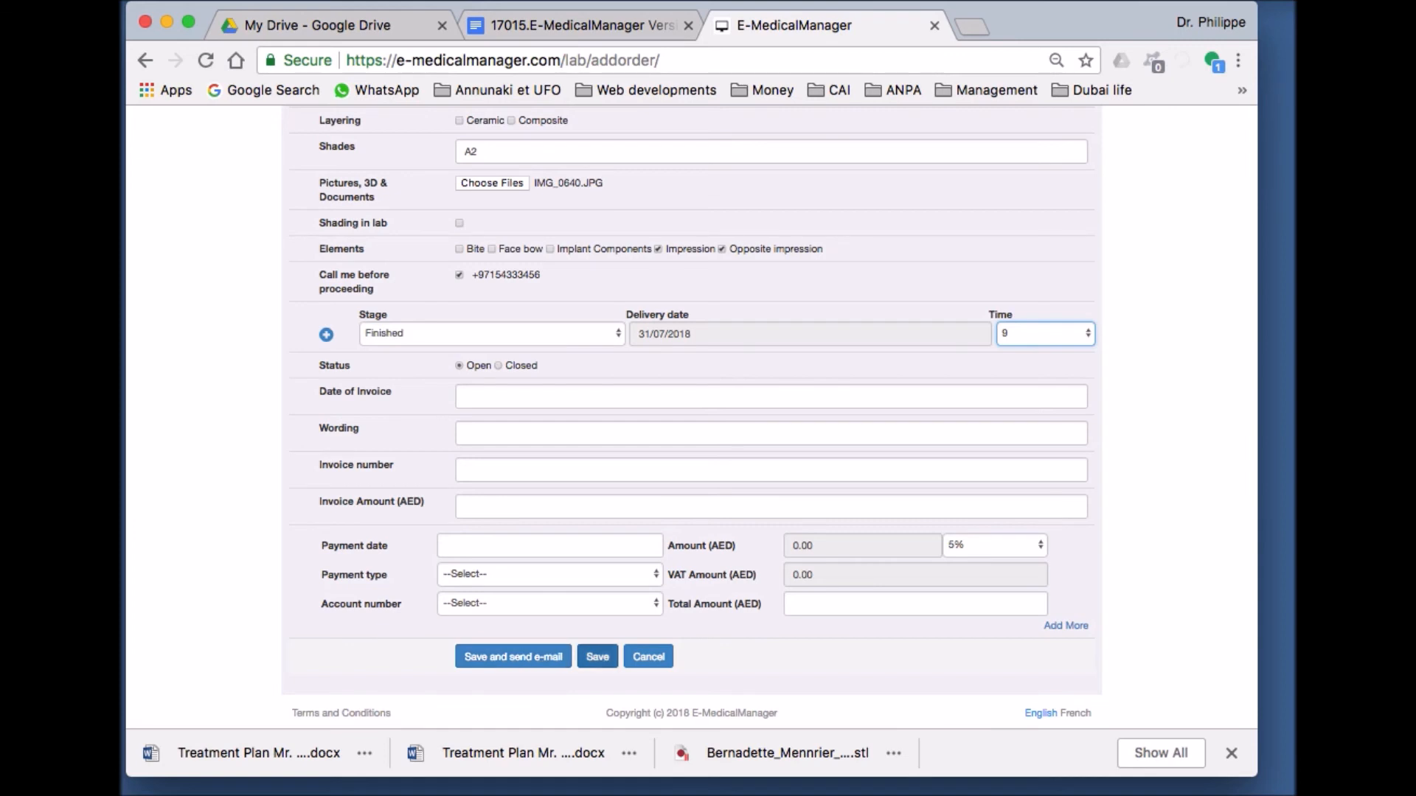
pyautogui.click(598, 657)
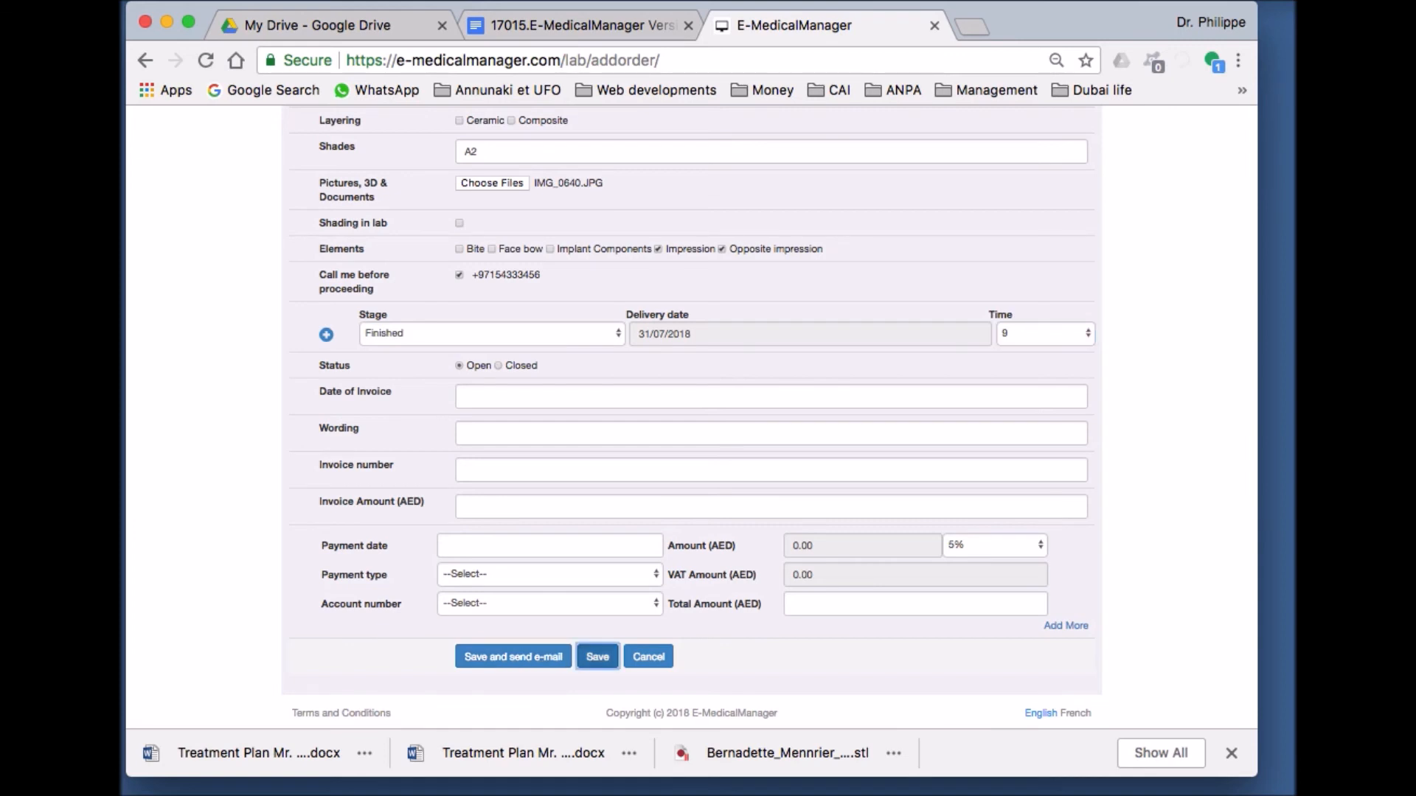